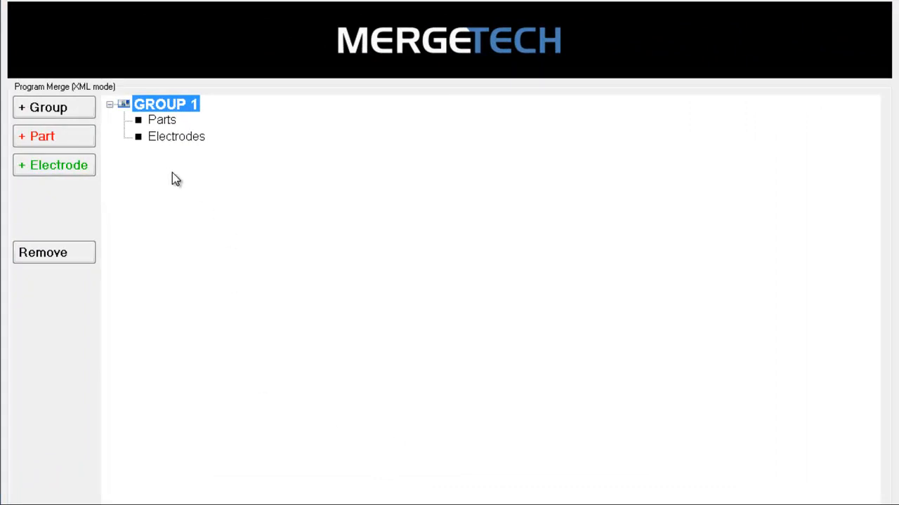
Add a part to Group 1 and set its part number from PART_A-1_CMM.DAT in the PART_A folder.
click(80, 139)
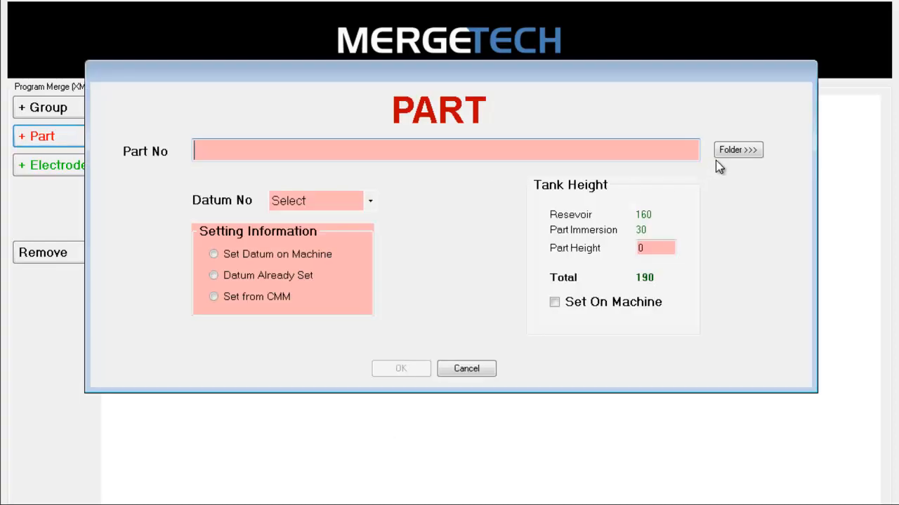
click(738, 150)
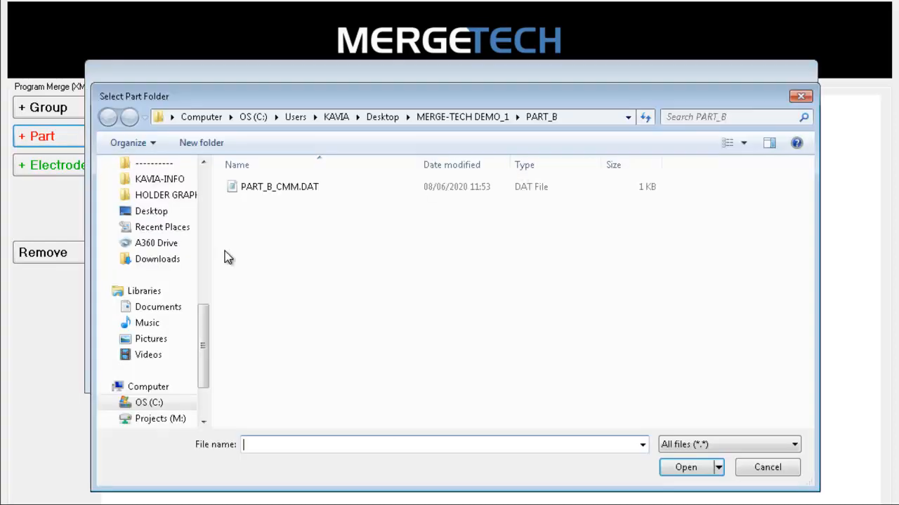
click(434, 120)
double_click(258, 234)
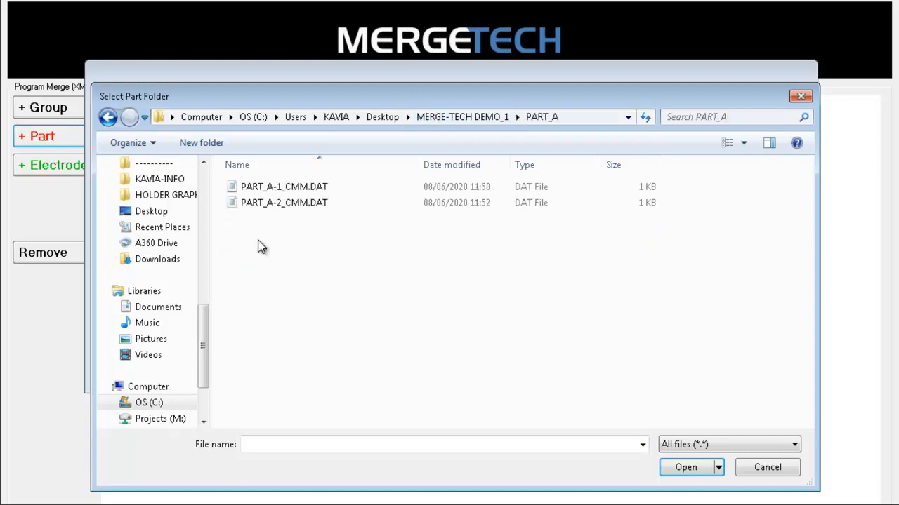
click(285, 191)
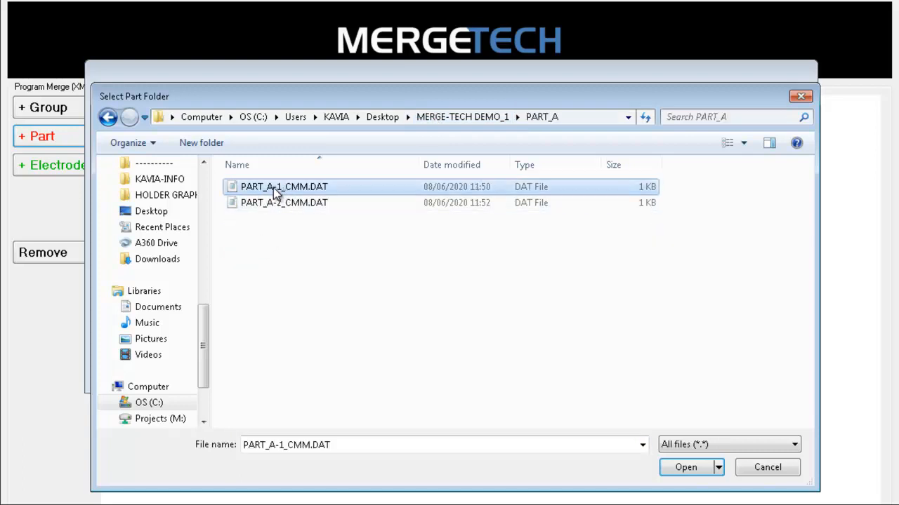
double_click(277, 193)
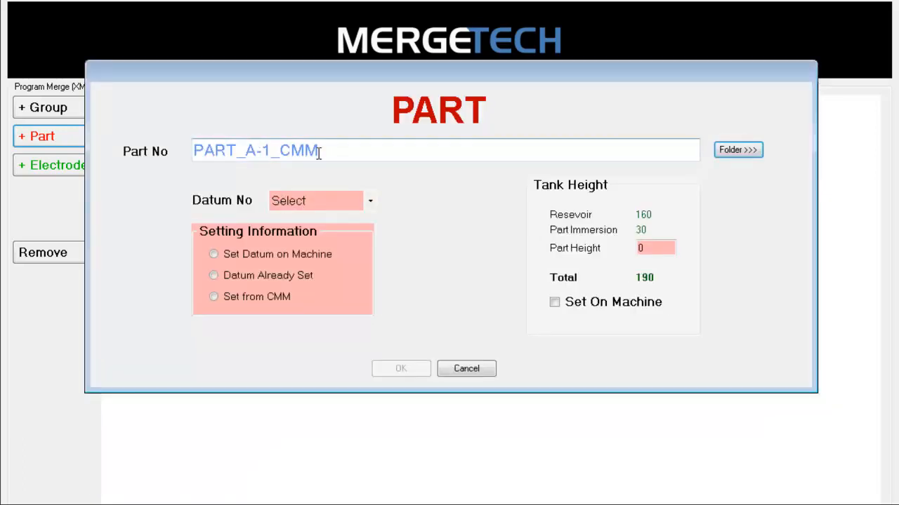
Set the part's datum to G54 and its setting information to Set from CMM.
click(373, 150)
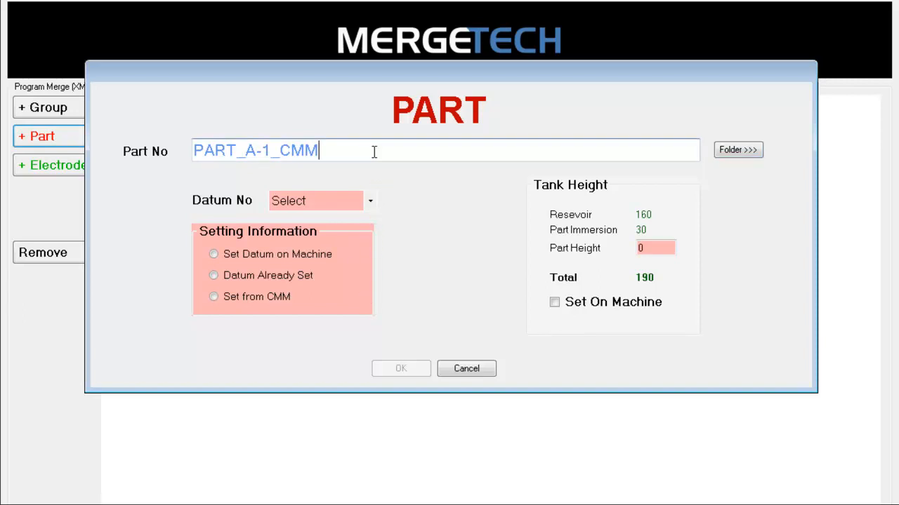
click(372, 203)
click(327, 231)
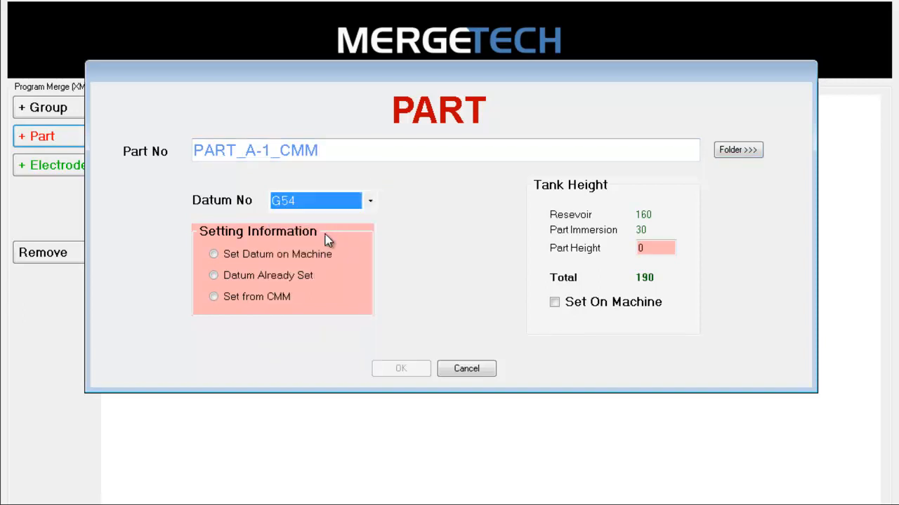
click(261, 256)
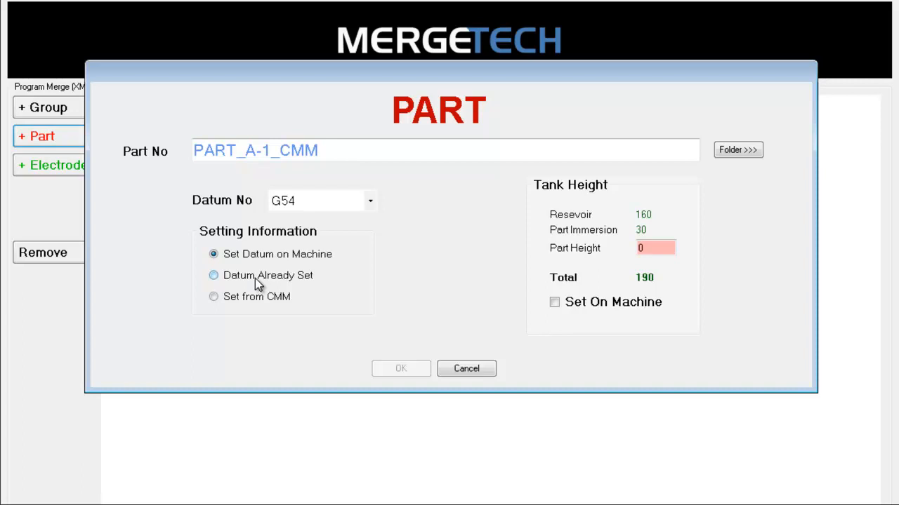
click(258, 279)
click(216, 298)
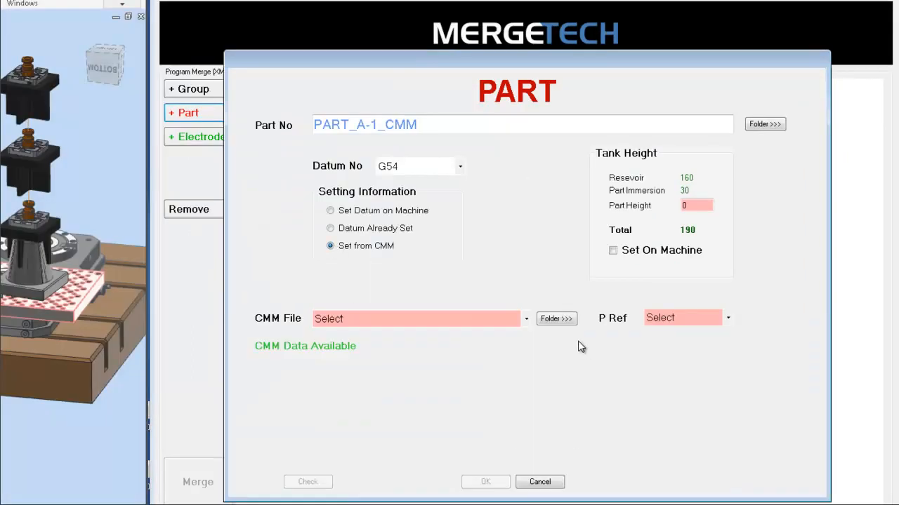
Choose PART_A-1_CMM.DAT as the CMM file and set the part height to 70.
click(527, 319)
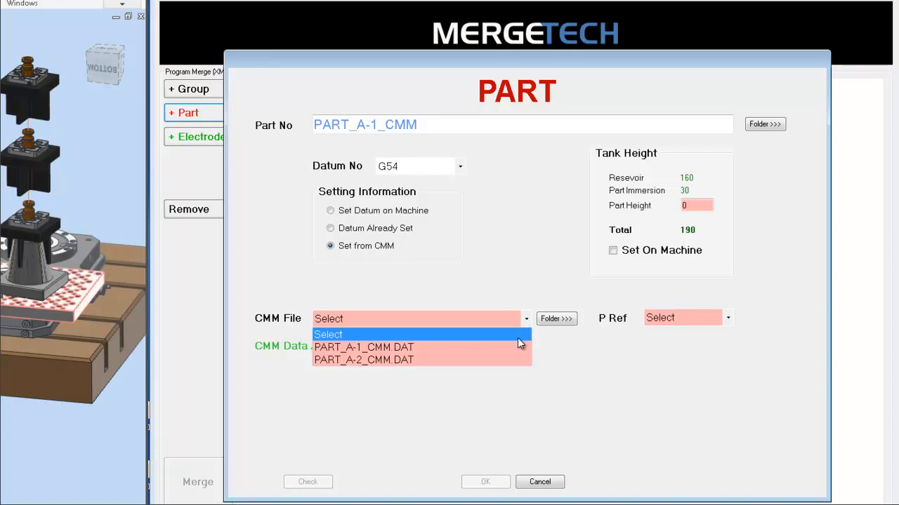
click(442, 345)
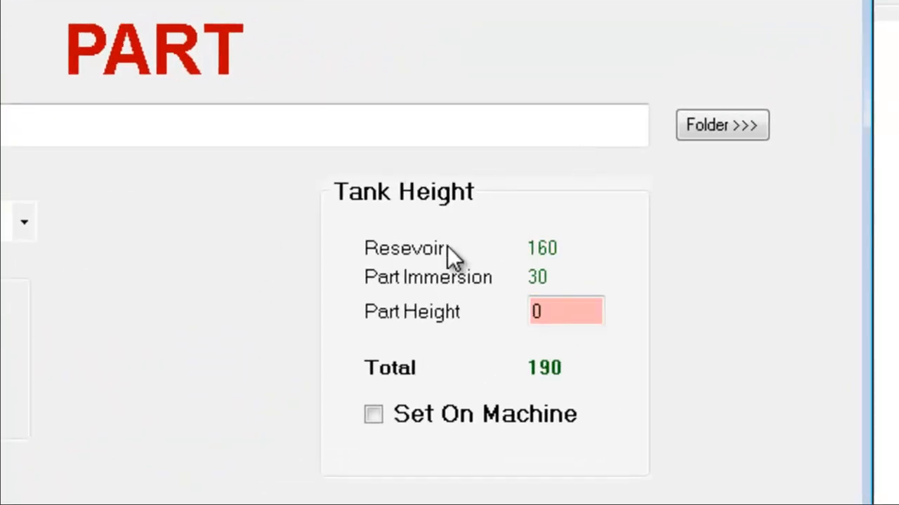
double_click(601, 311)
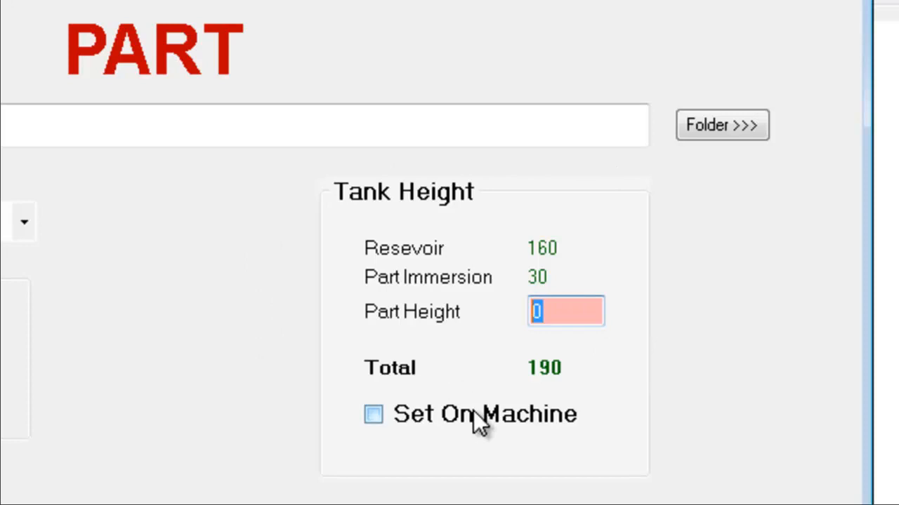
text(70)
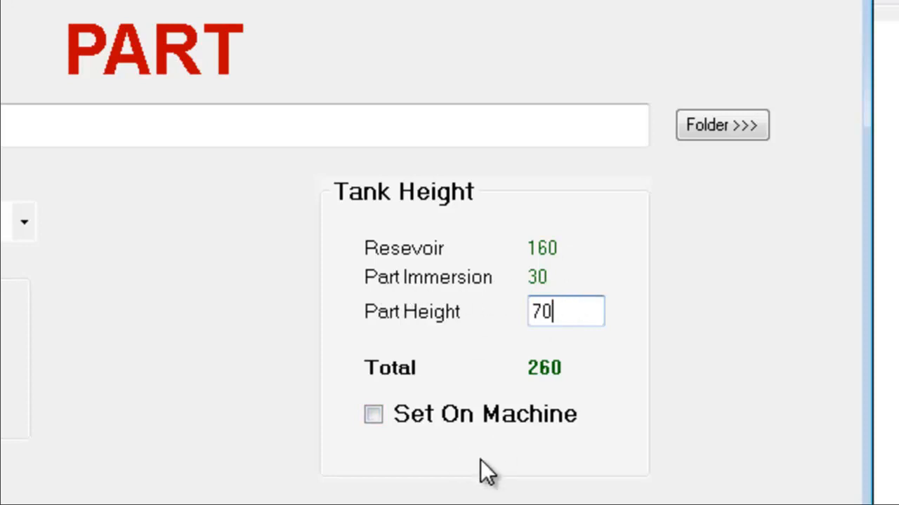
Set the part's P Ref to Pos 1 and confirm the part.
click(395, 414)
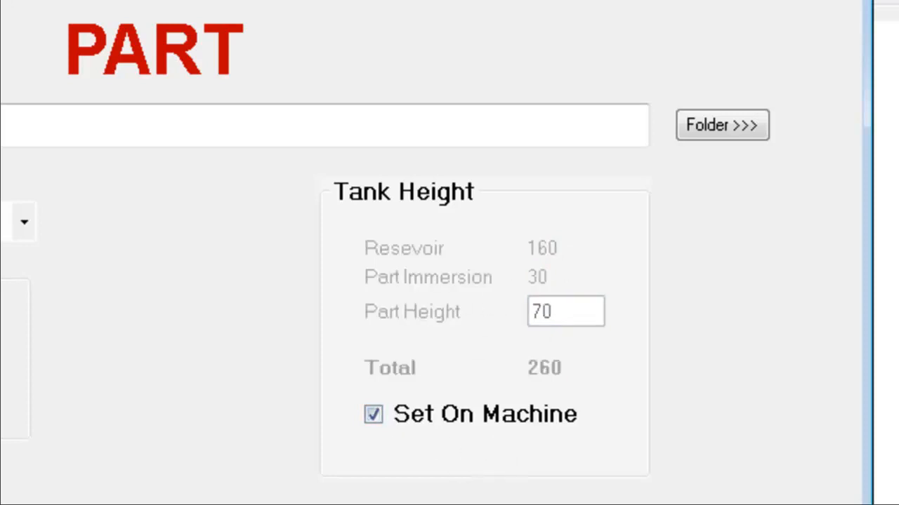
click(384, 414)
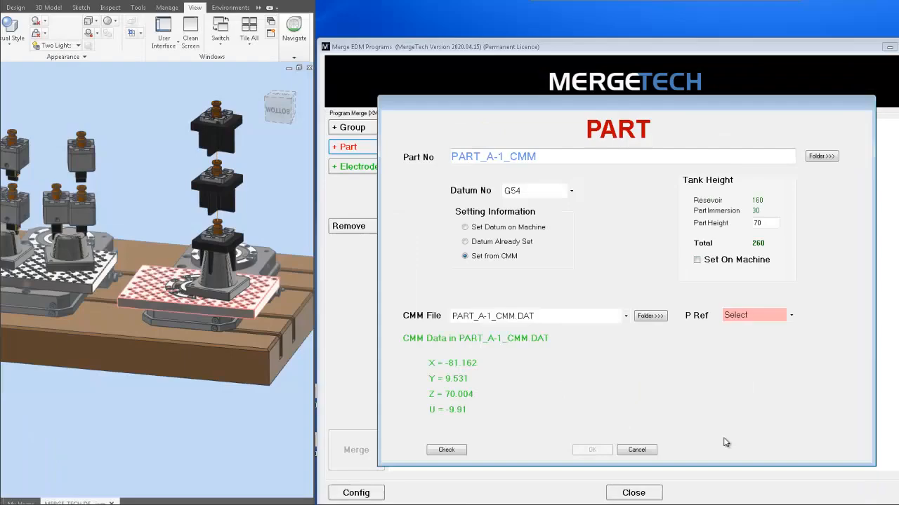
click(799, 307)
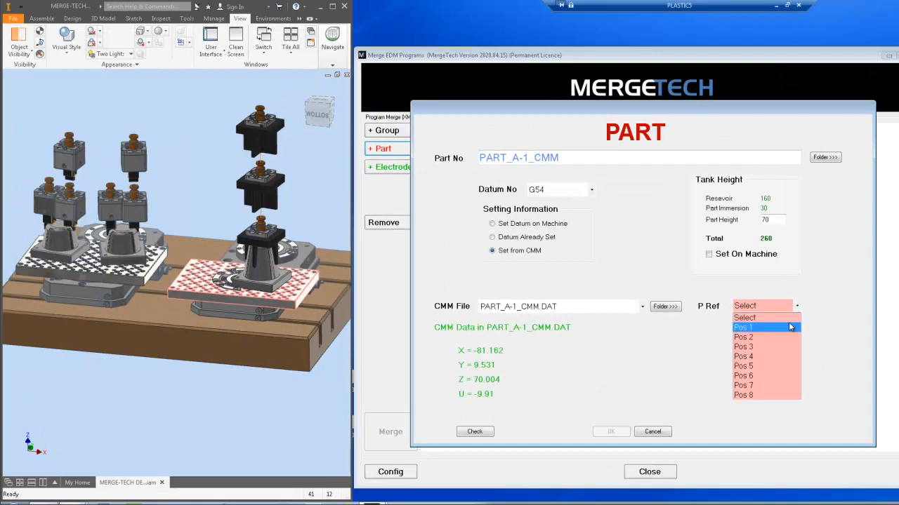
click(787, 328)
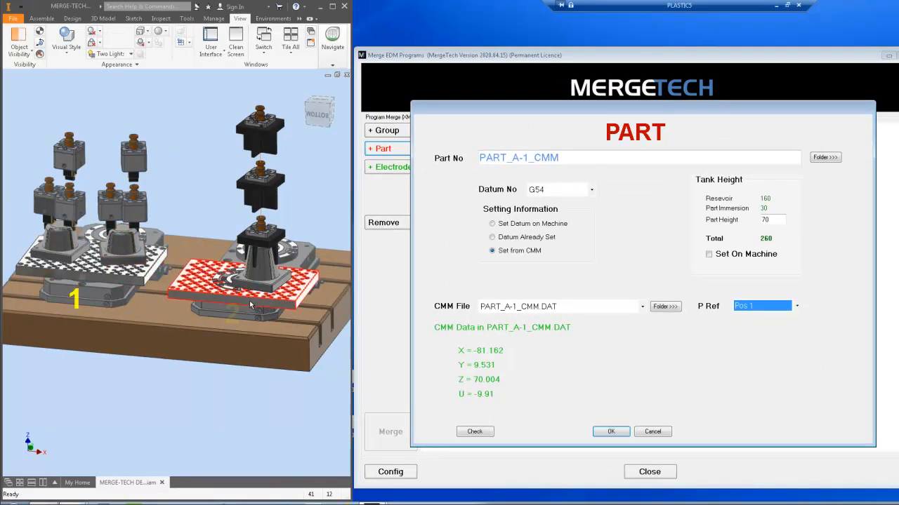
click(608, 434)
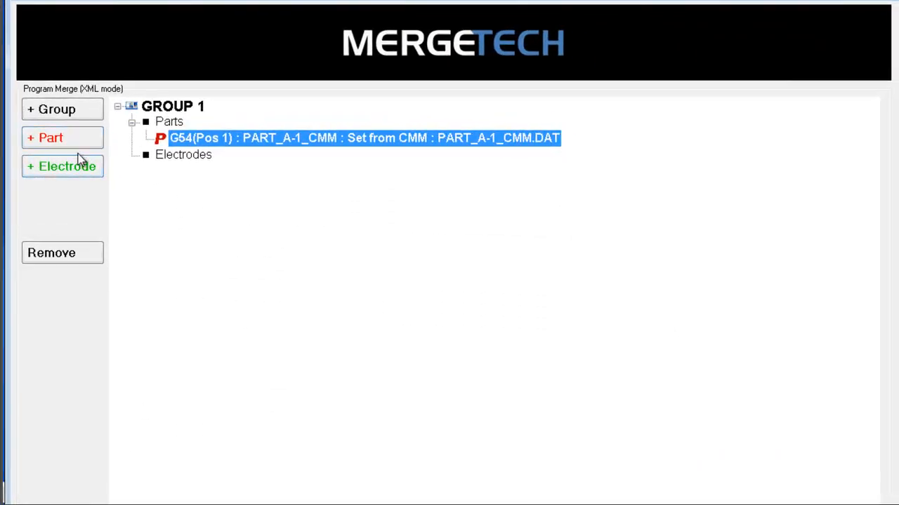
Add a second part and set its part number from PART_A-2_CMM.DAT.
click(96, 146)
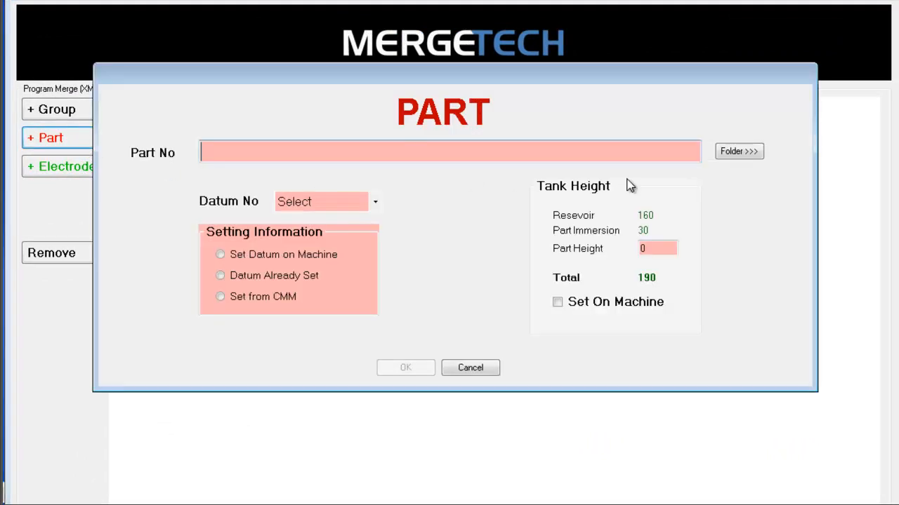
click(739, 151)
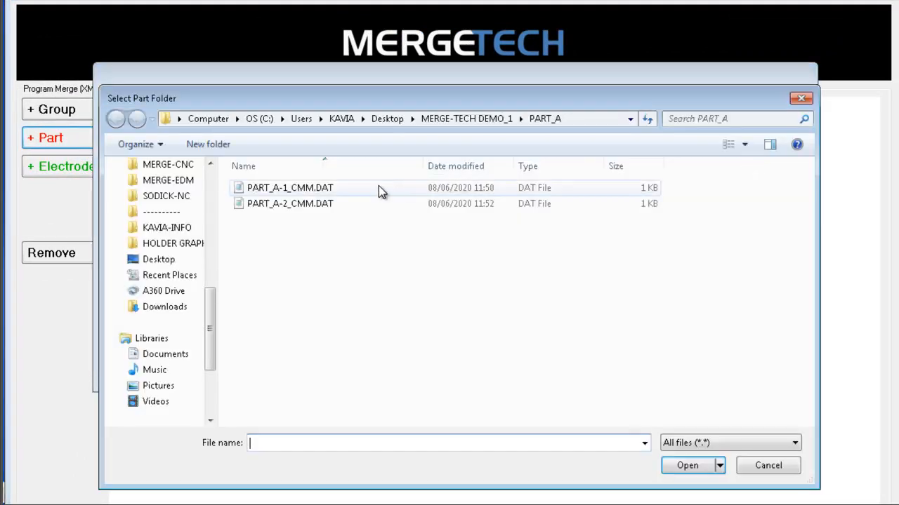
double_click(318, 207)
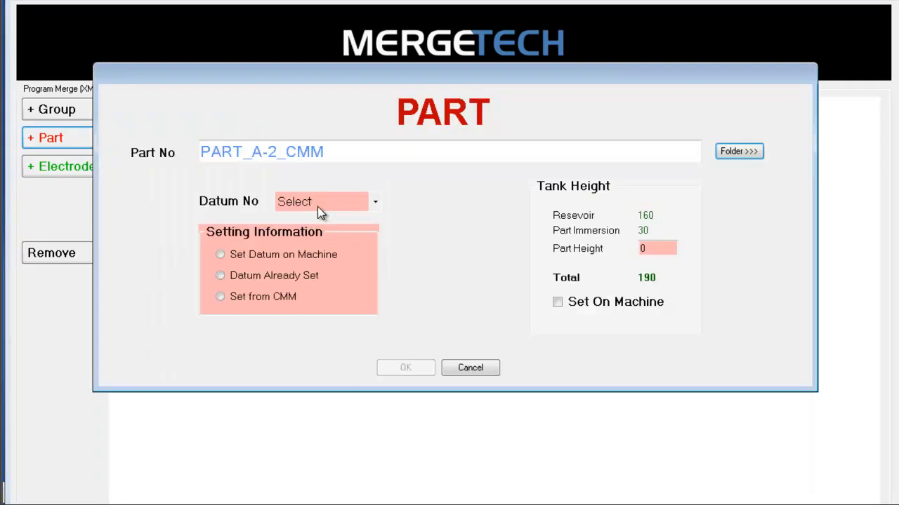
Set the second part's datum to G55 and its setting information to Set from CMM.
click(374, 204)
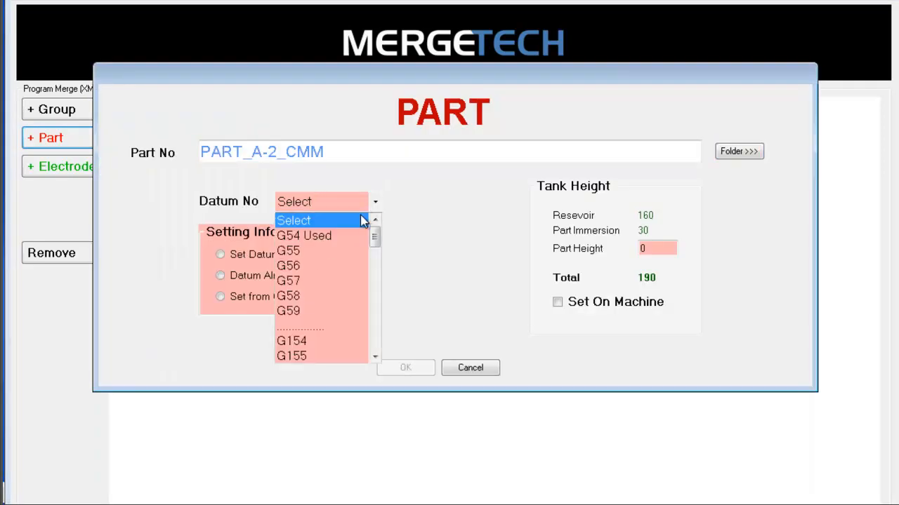
click(343, 255)
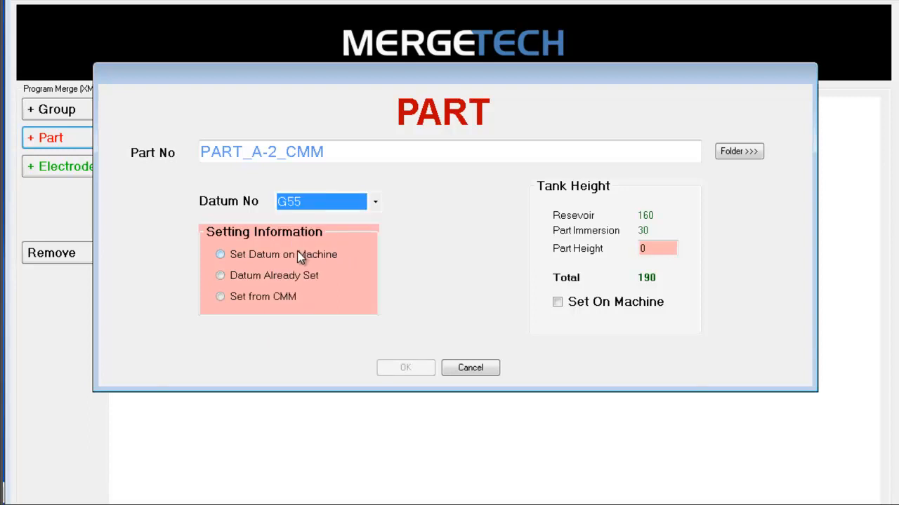
click(244, 299)
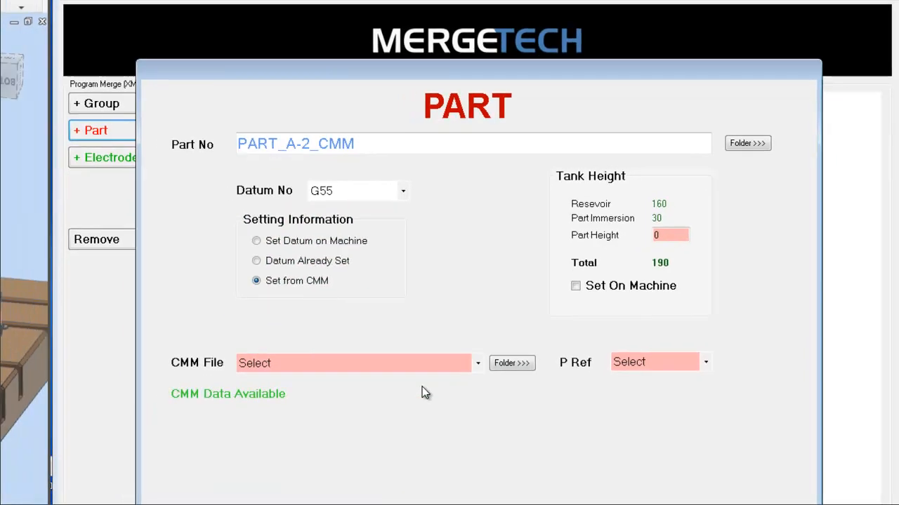
Choose PART_A-2_CMM.DAT as the CMM file and set the part height to 70.
click(456, 382)
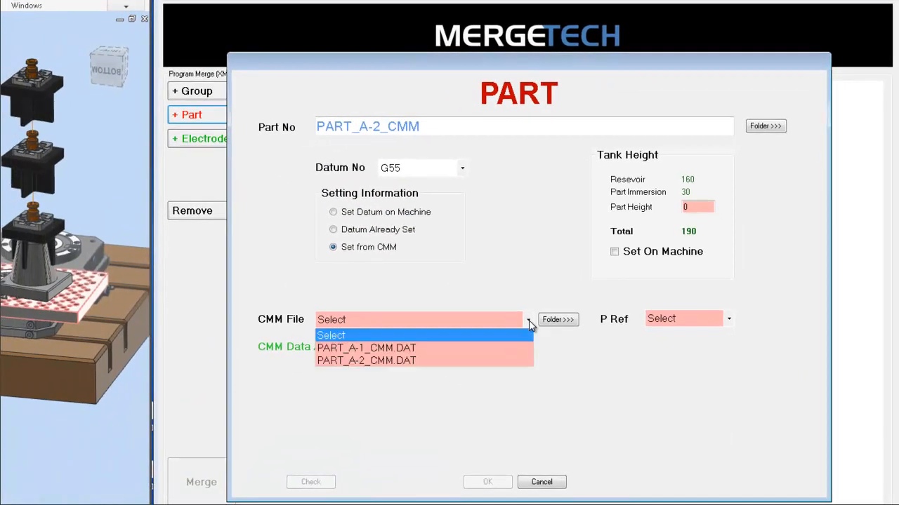
click(503, 360)
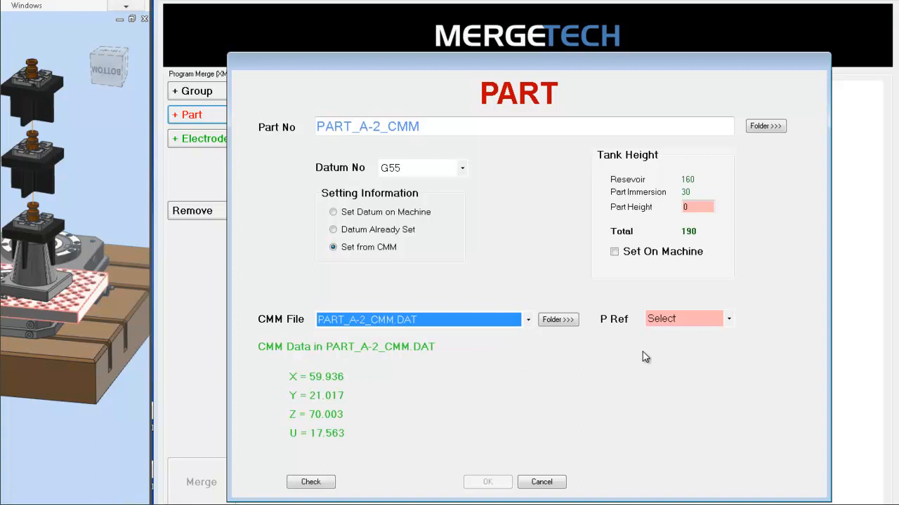
click(710, 207)
text(7)
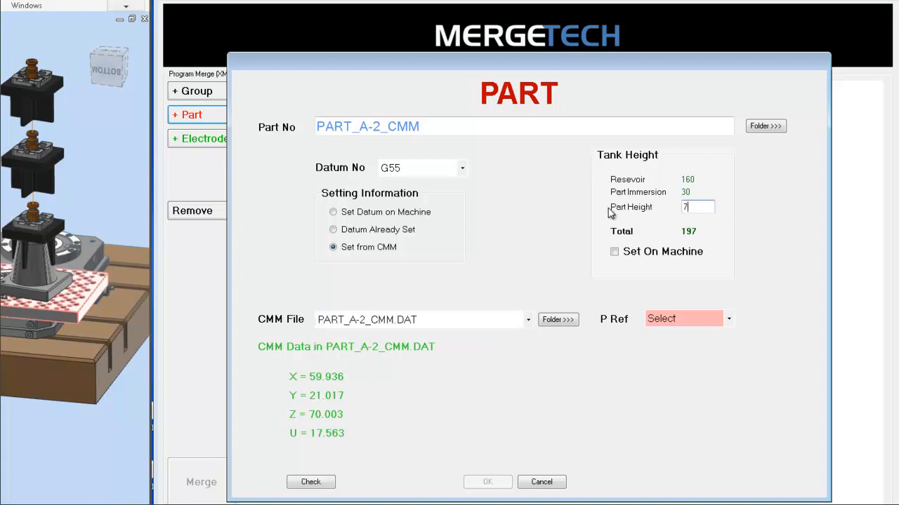
text(0)
Set the second part's P Ref to Pos 1 and confirm the part.
click(731, 320)
click(688, 347)
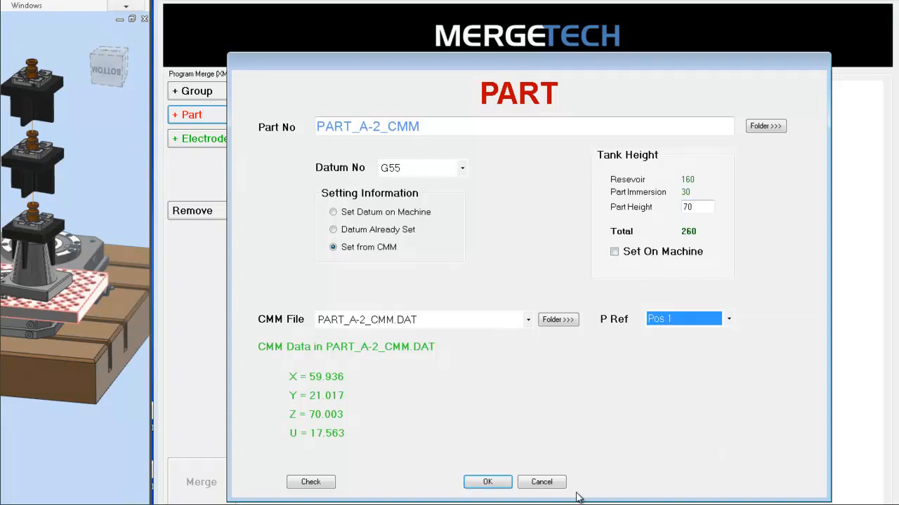
click(486, 484)
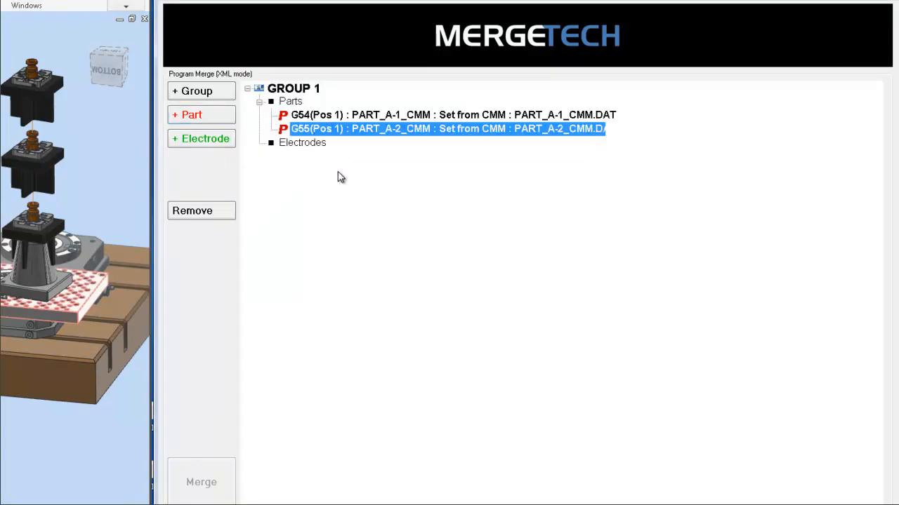
Add an electrode and select Electrode_1.nc from the Electrode_1 folder as its NC file.
click(203, 141)
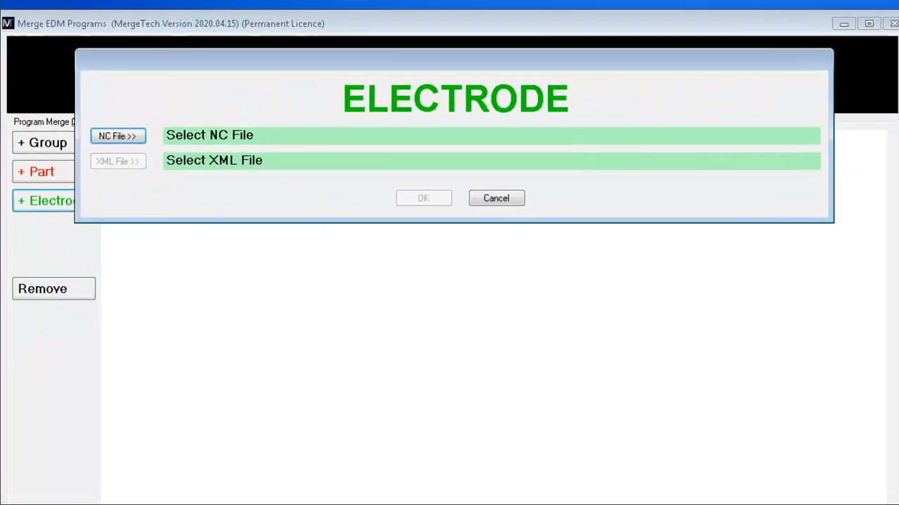
click(125, 138)
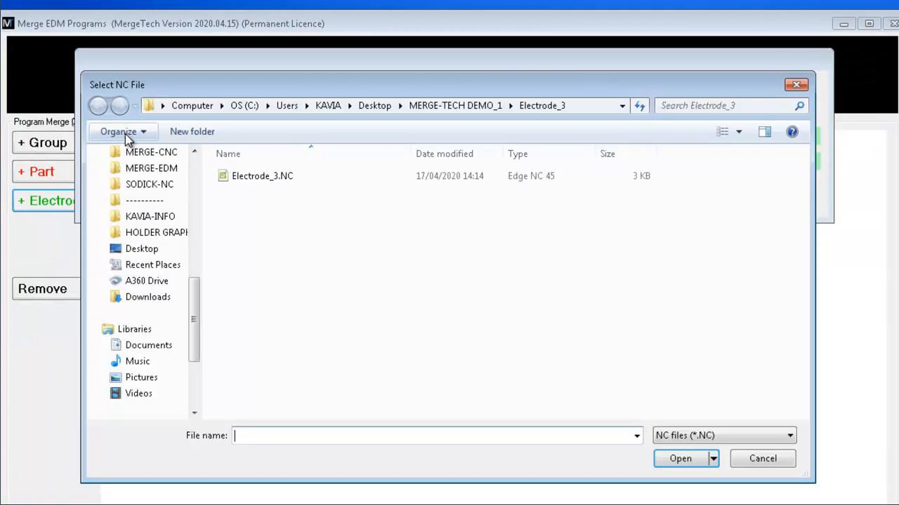
click(434, 105)
double_click(293, 176)
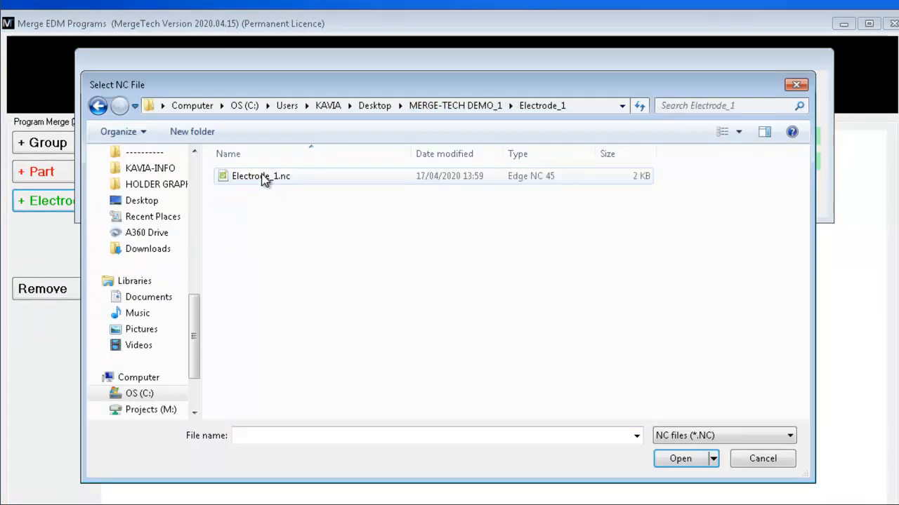
double_click(264, 177)
Choose Electrode_1.xml as the electrode's XML file and pick the Electrode_1_1 process from Electrode Set 1.
click(139, 162)
click(258, 180)
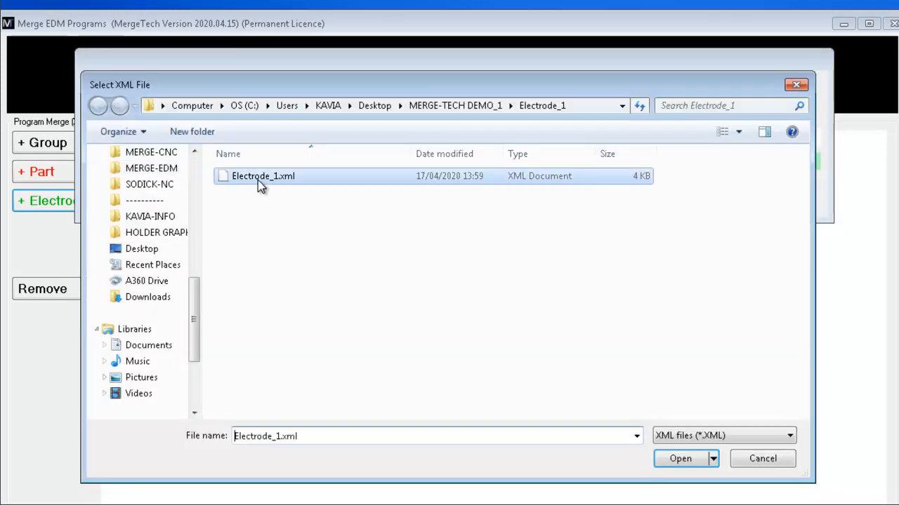
double_click(283, 178)
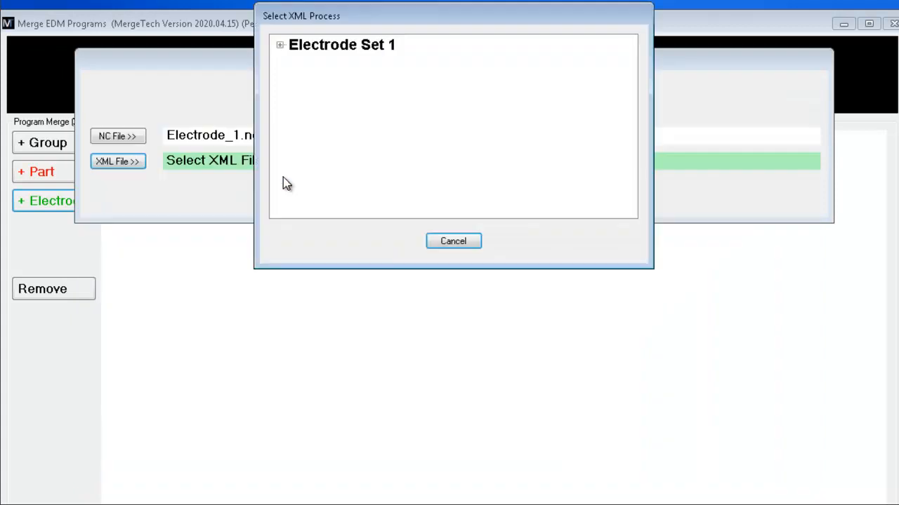
click(281, 48)
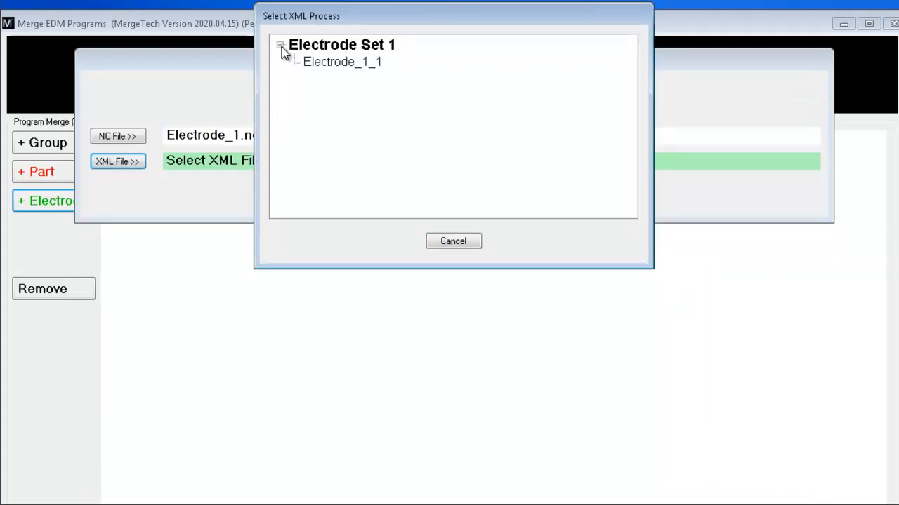
double_click(366, 63)
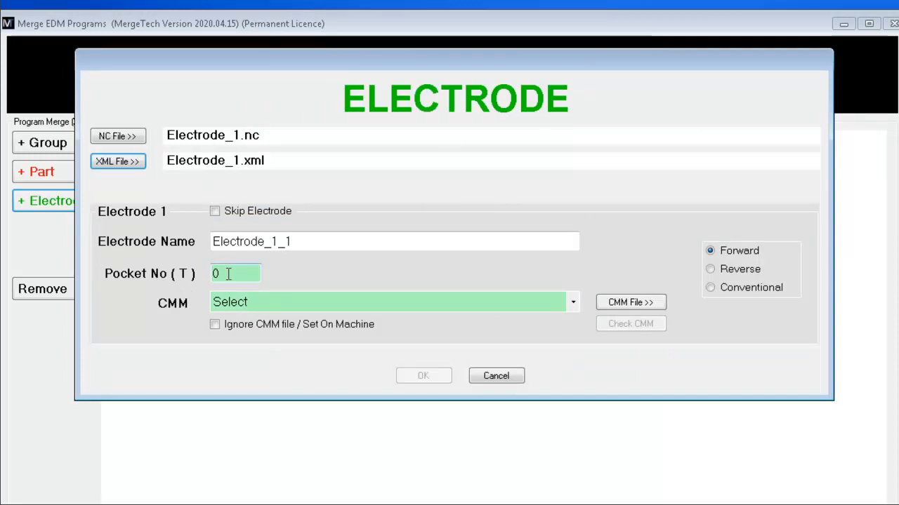
Set the electrode's pocket number to 1 and choose Electrode_1_CMM.DAT as its CMM file.
click(220, 241)
double_click(215, 242)
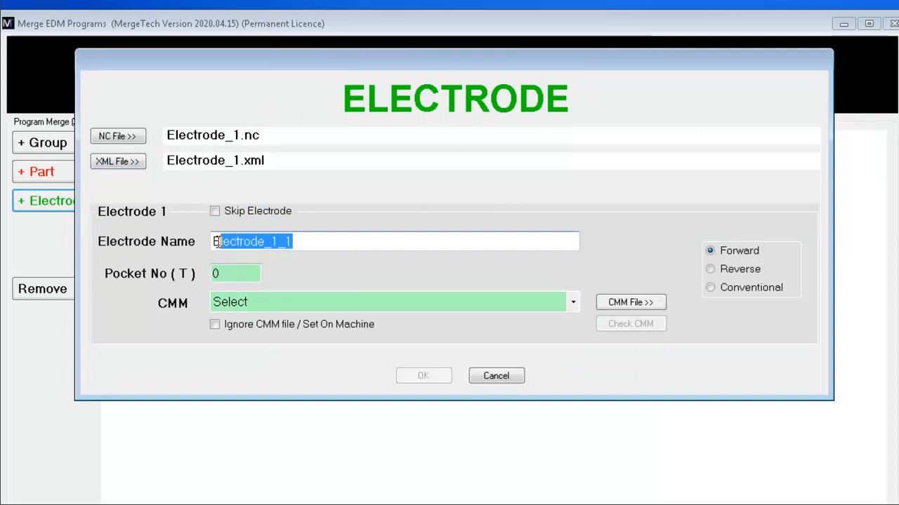
click(249, 273)
drag(246, 273, 159, 277)
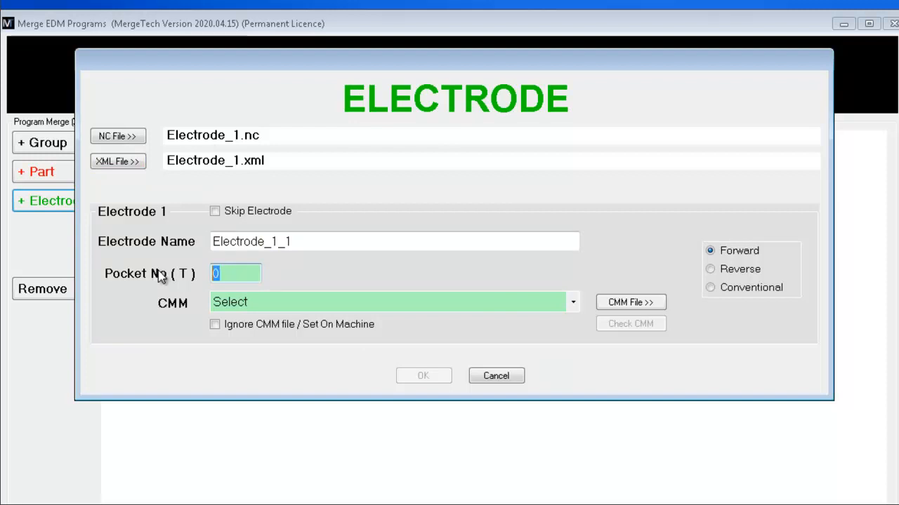
text(1)
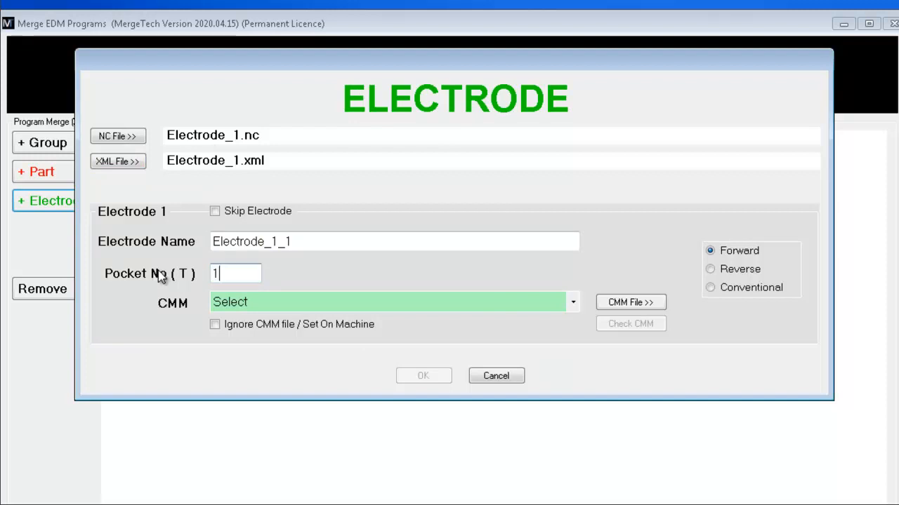
click(573, 303)
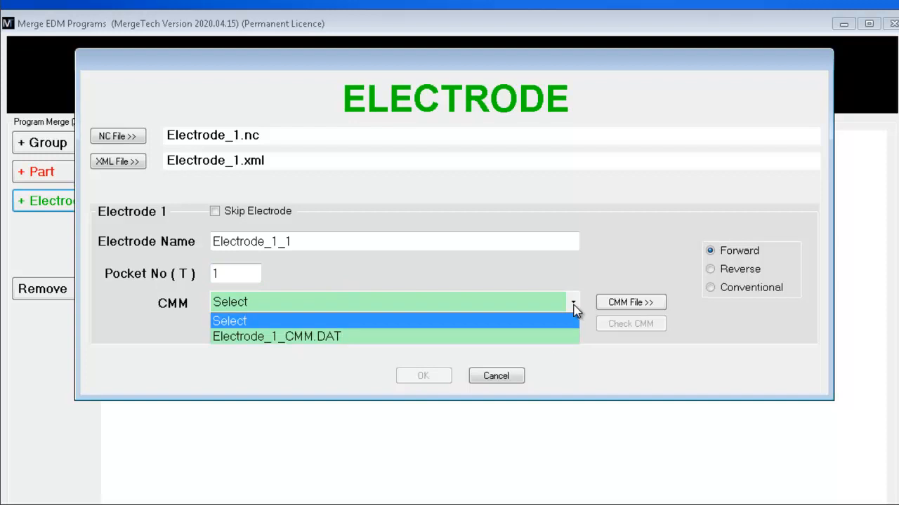
click(269, 337)
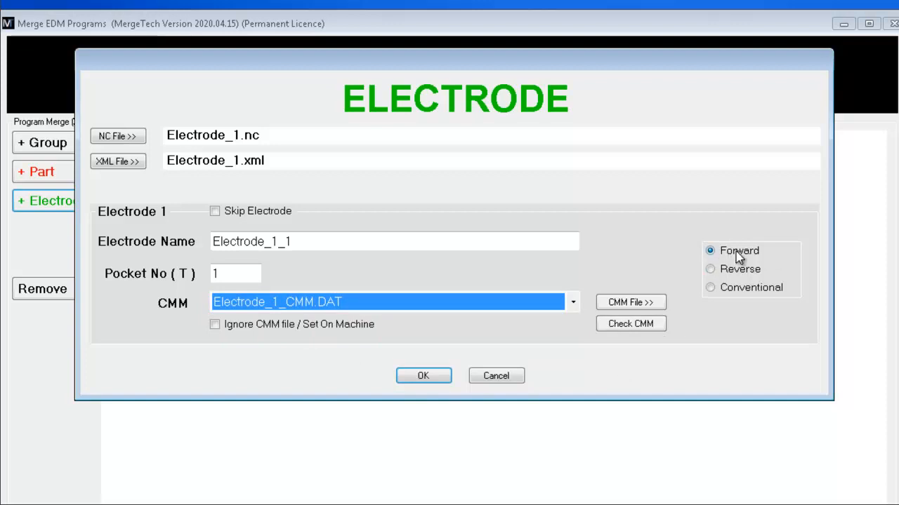
Set the electrode's direction to Forward and confirm the first electrode.
click(741, 273)
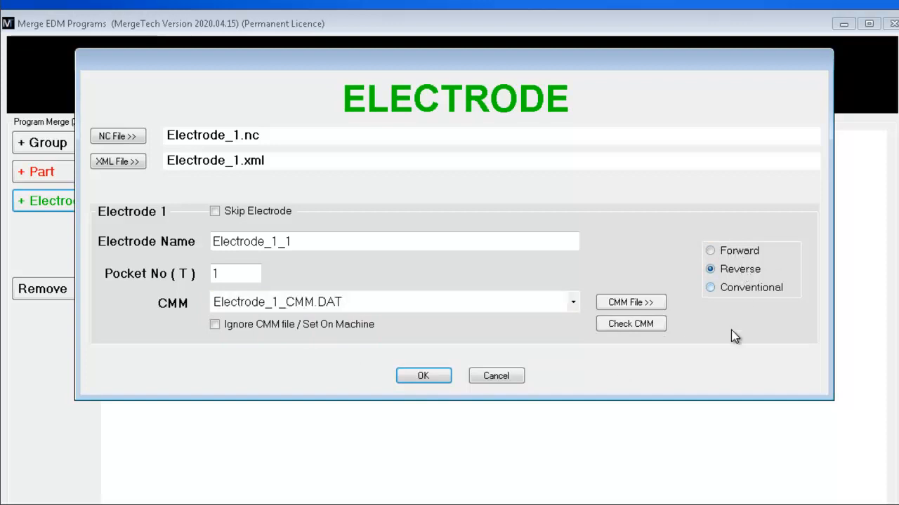
click(737, 292)
click(729, 252)
click(417, 380)
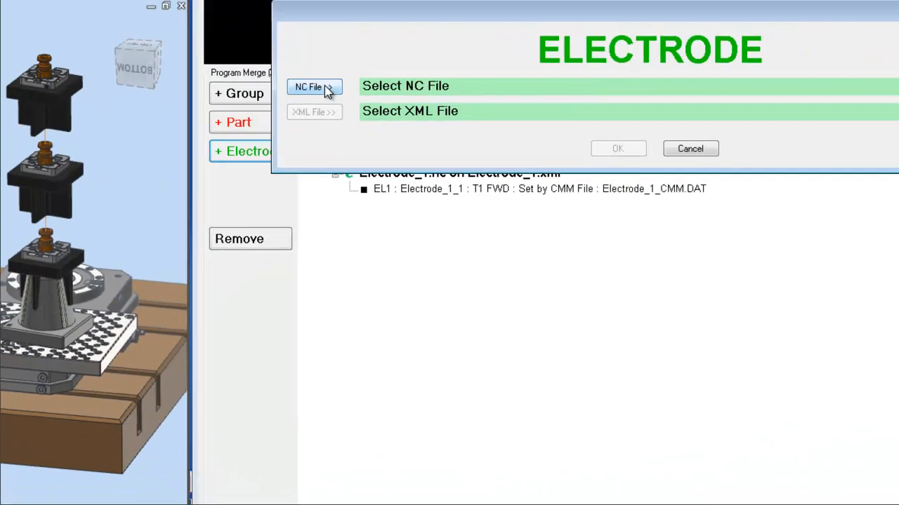
Add another electrode and select Electrode_2.nc from the Electrode_2 folder as its NC file.
click(327, 88)
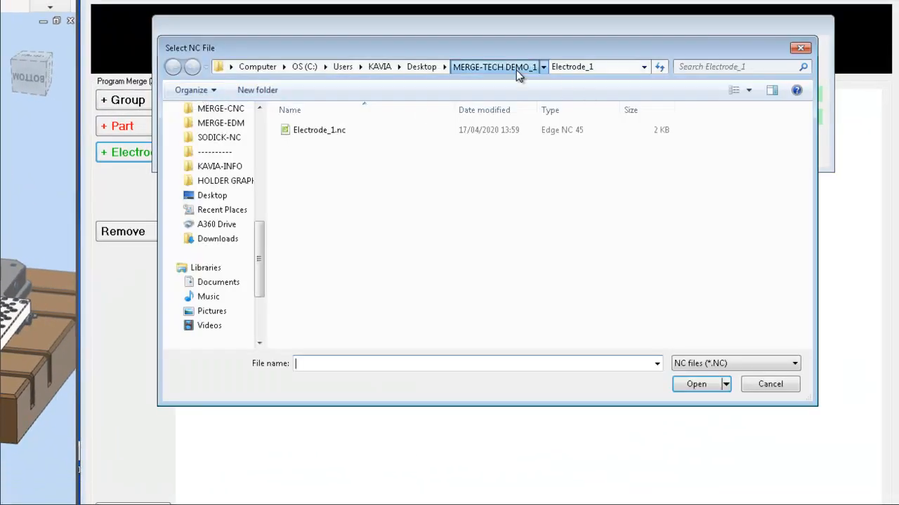
click(516, 68)
double_click(331, 143)
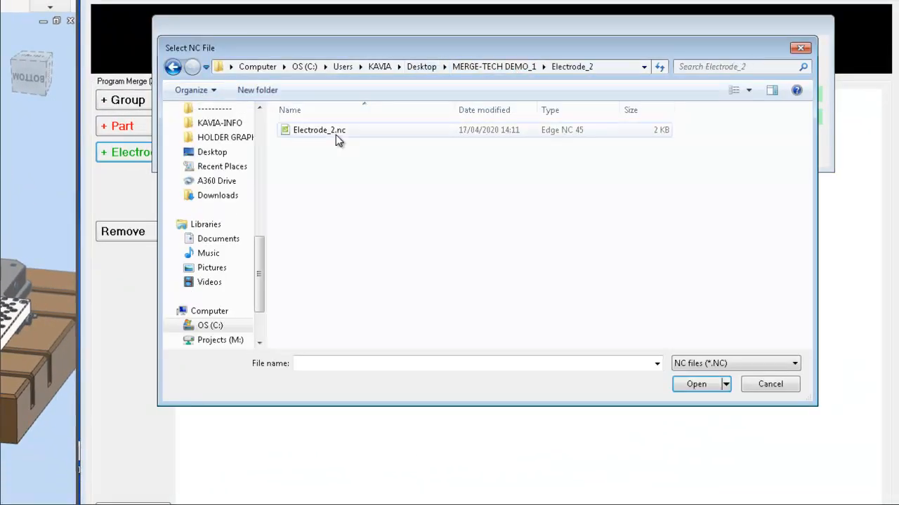
click(337, 133)
double_click(336, 134)
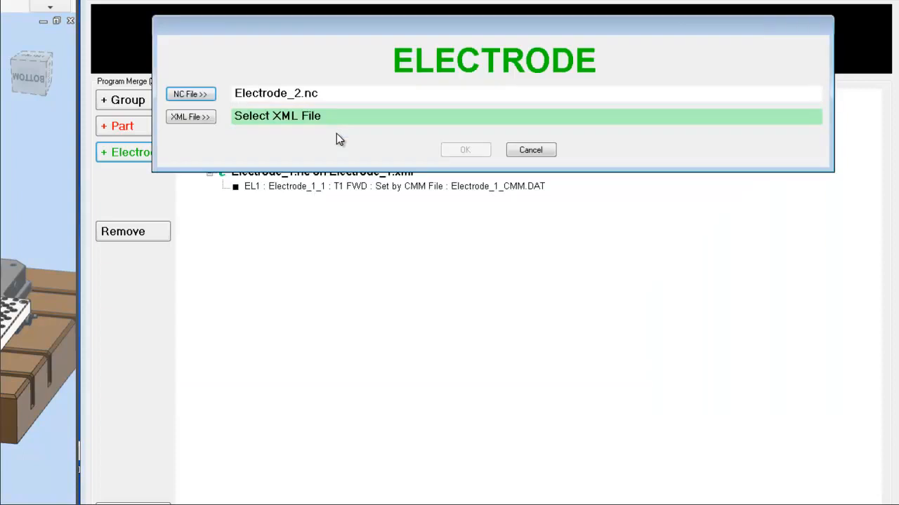
Choose Electrode_2.xml as the XML file and pick the Electrode_2_1 process from Electrode Set 1.
click(210, 122)
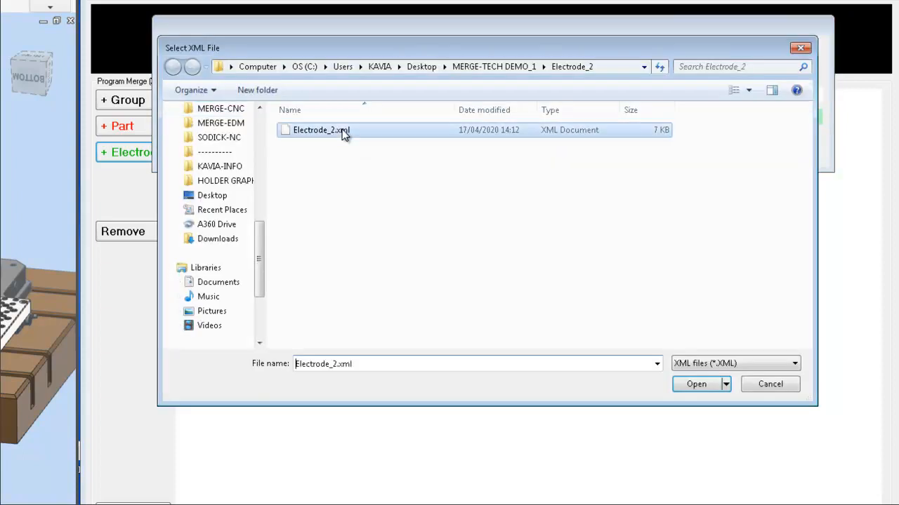
double_click(342, 133)
click(338, 14)
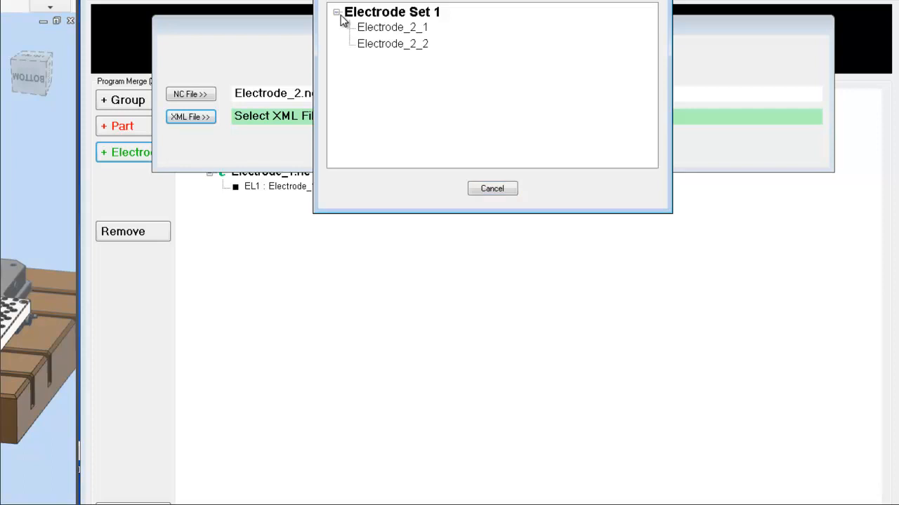
click(395, 28)
click(403, 43)
click(410, 28)
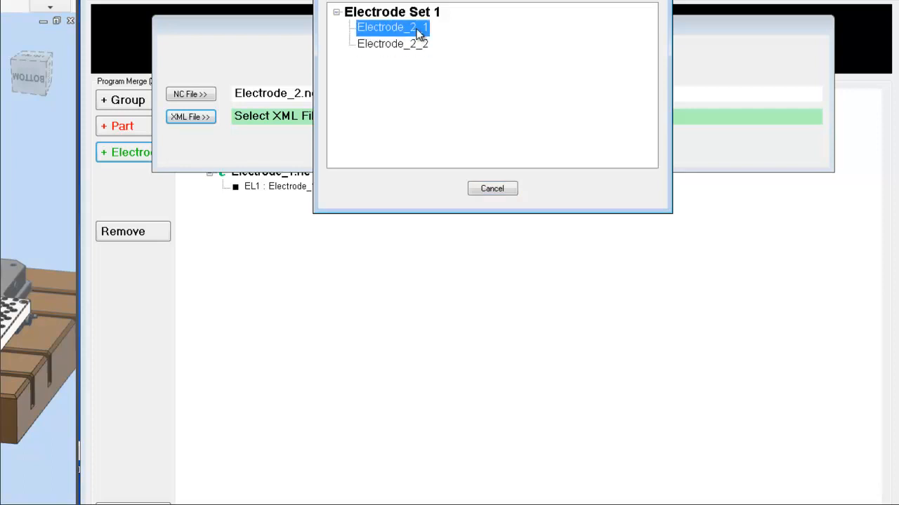
double_click(420, 32)
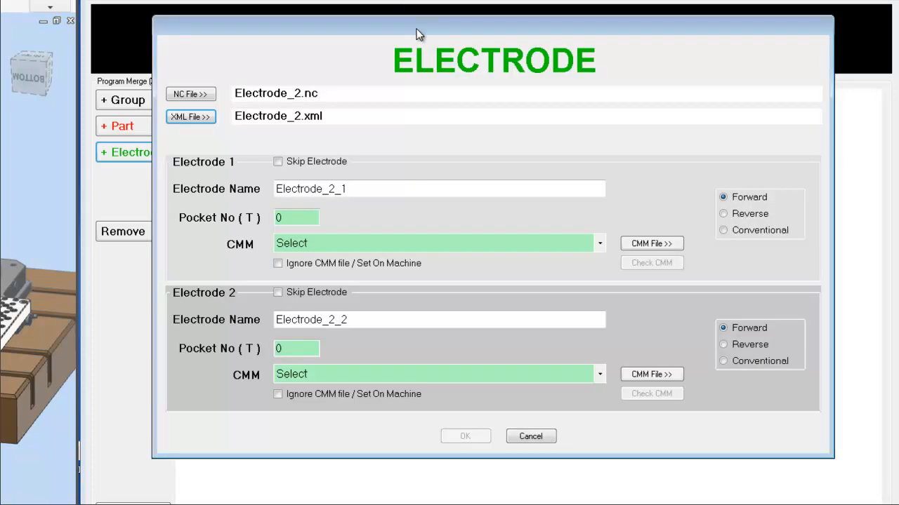
Set Electrode_2_1's pocket number to 2 and its CMM file to Electrode_2_1.DAT.
click(361, 188)
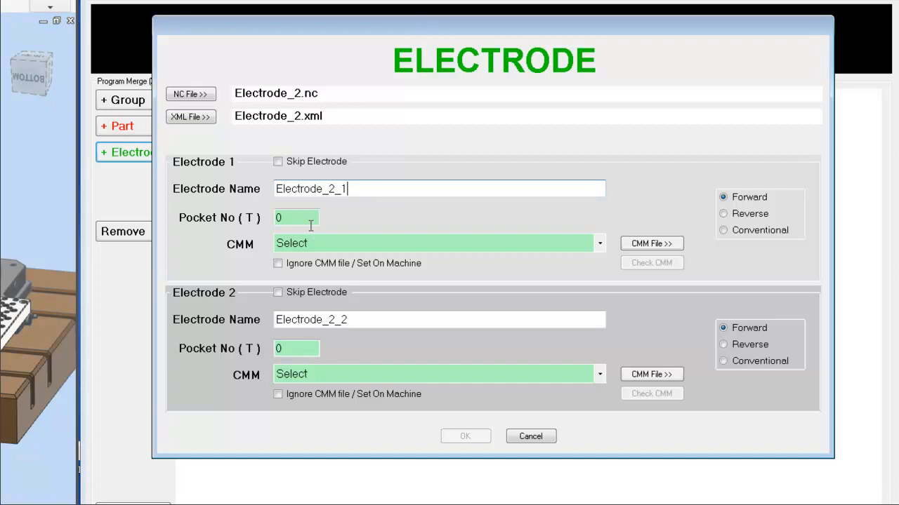
key(Tab)
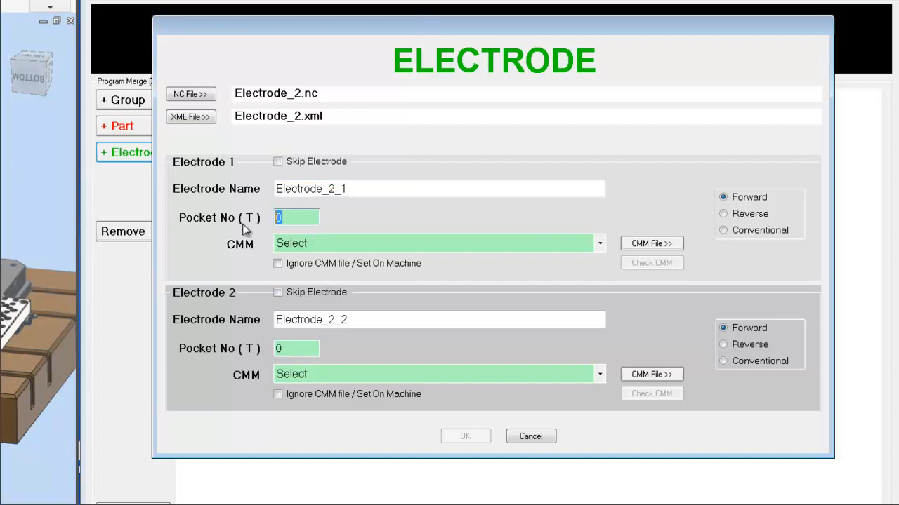
text(2)
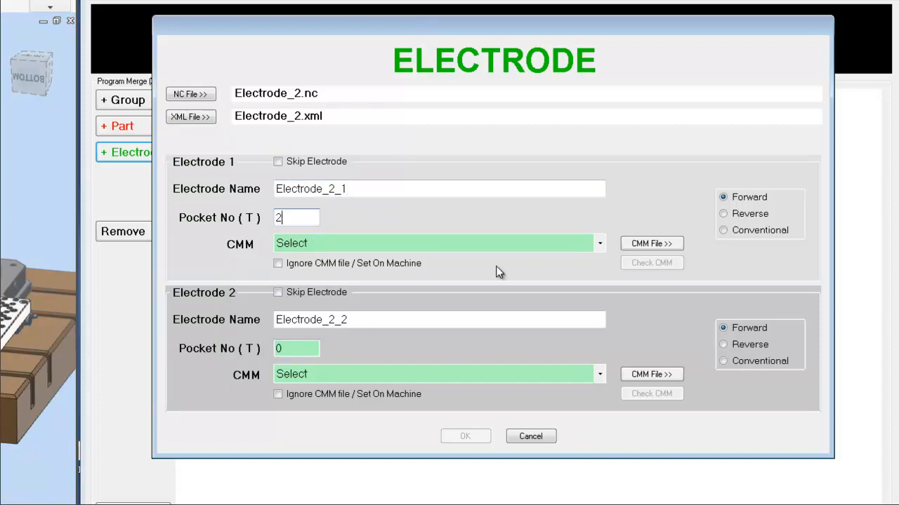
click(600, 245)
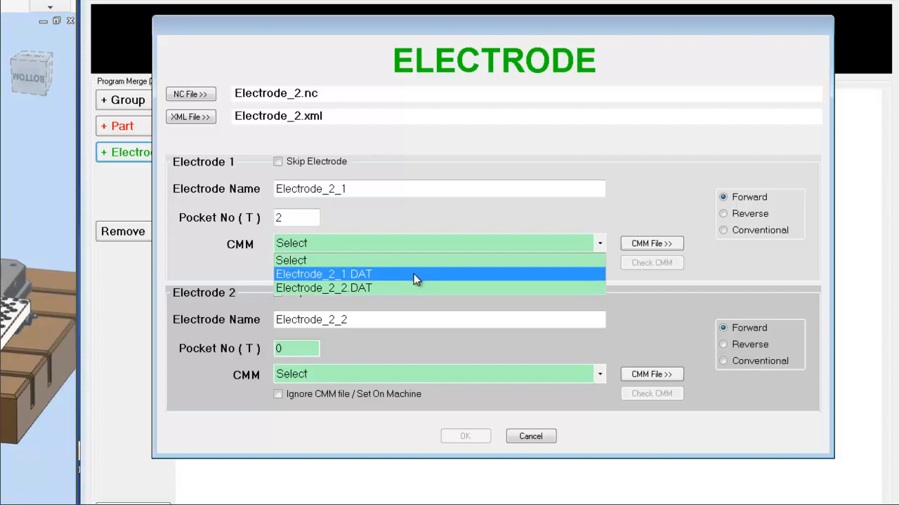
click(413, 274)
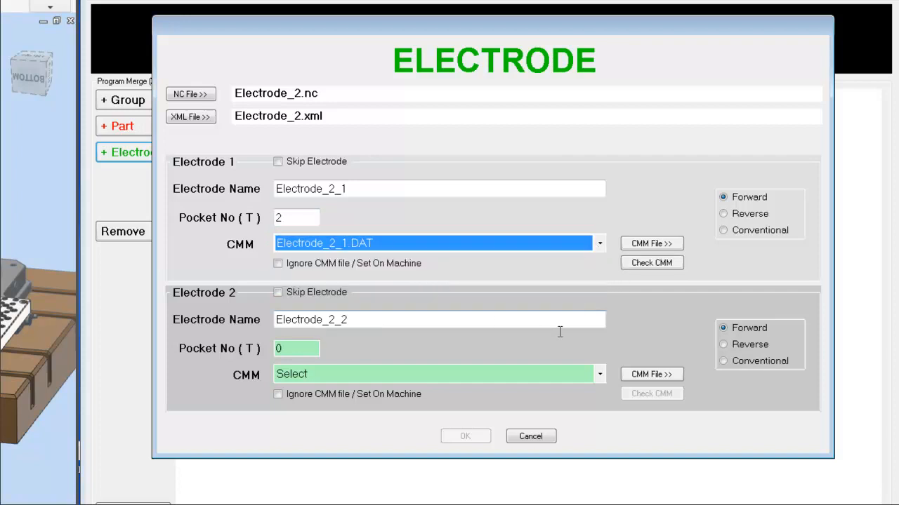
Set Electrode_2_2's pocket number to 3 and its CMM file to Electrode_2_2.DAT.
click(295, 354)
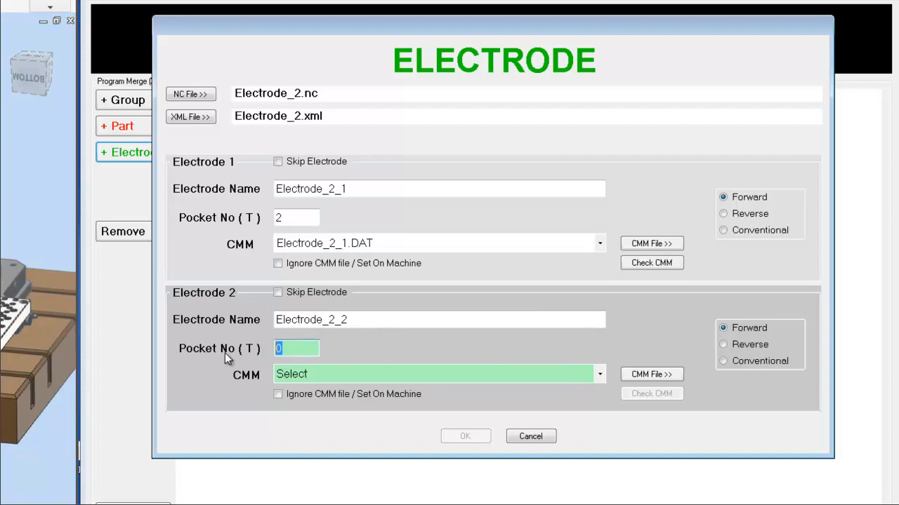
text(3)
click(596, 376)
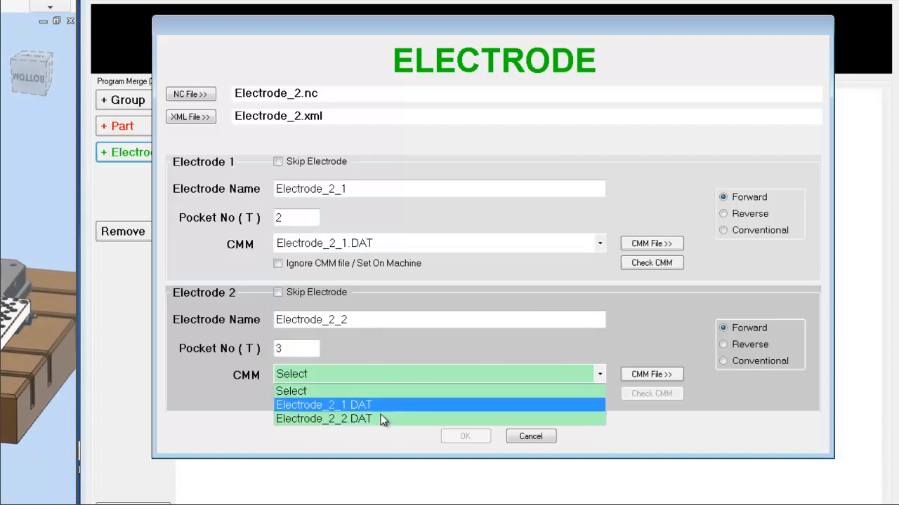
click(378, 418)
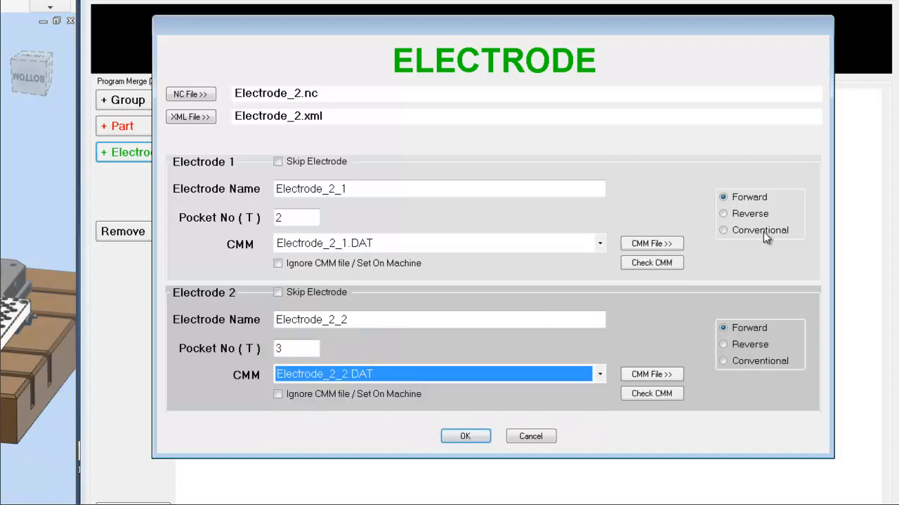
Keep Electrode_2_1 on Forward, set Electrode_2_2's direction to Reverse, and confirm the electrode.
click(749, 213)
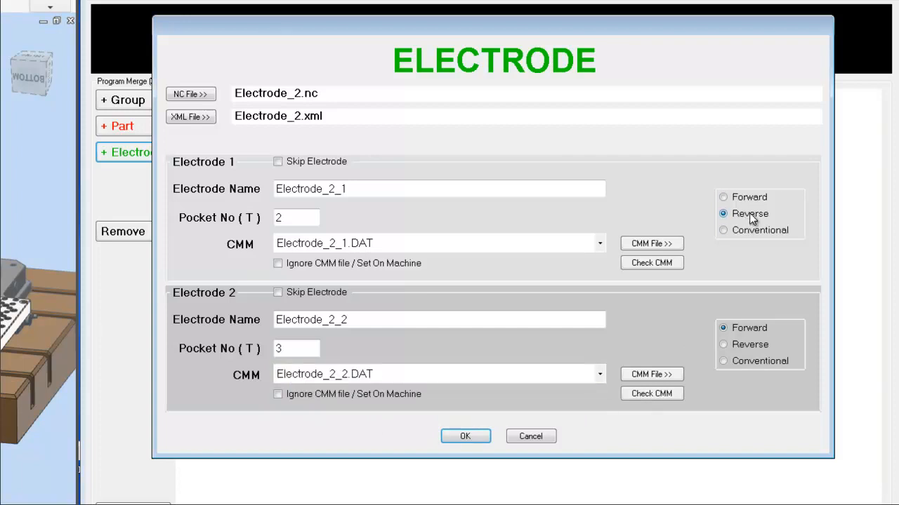
click(751, 197)
click(747, 345)
click(476, 434)
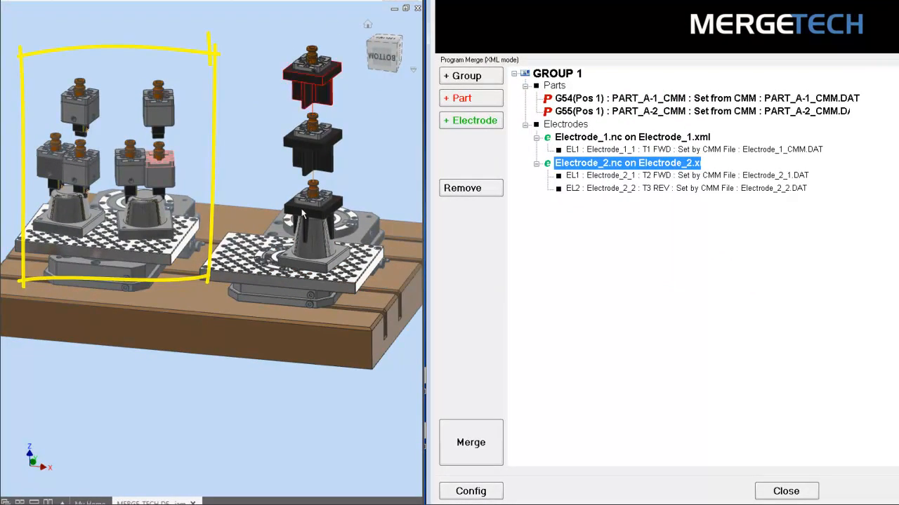
Add Group 2 and start a new part using PART_B_CMM.DAT from the PART_B folder.
click(487, 76)
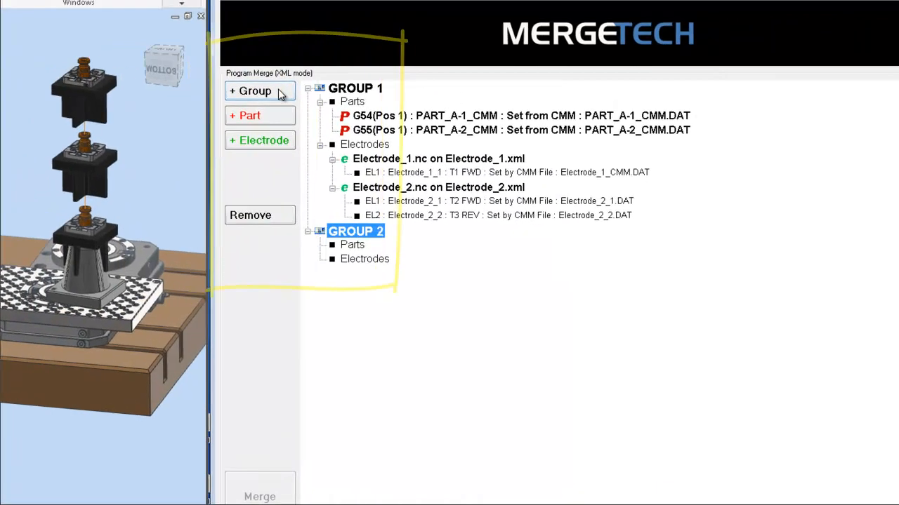
click(155, 130)
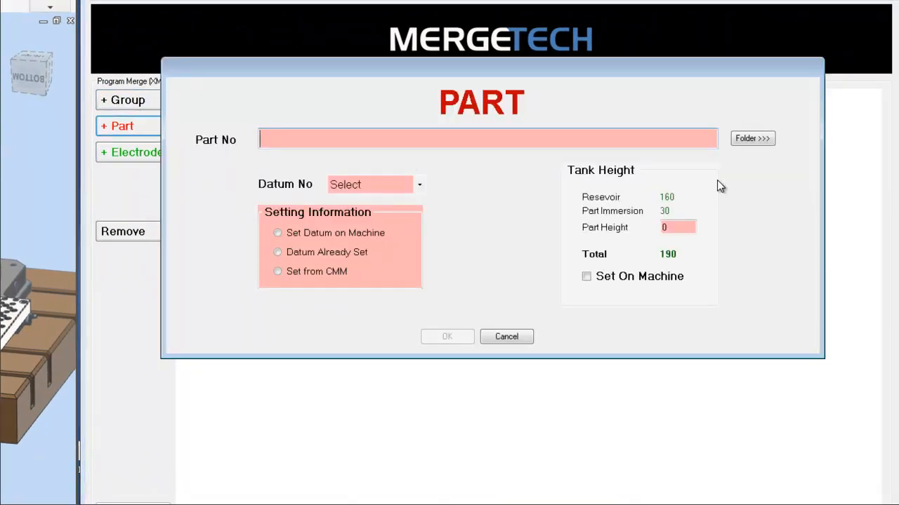
click(749, 139)
click(501, 109)
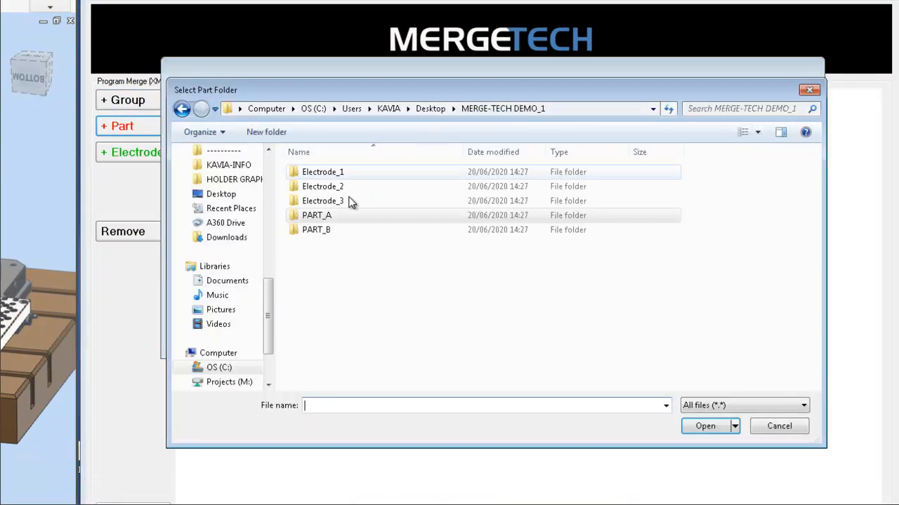
double_click(348, 232)
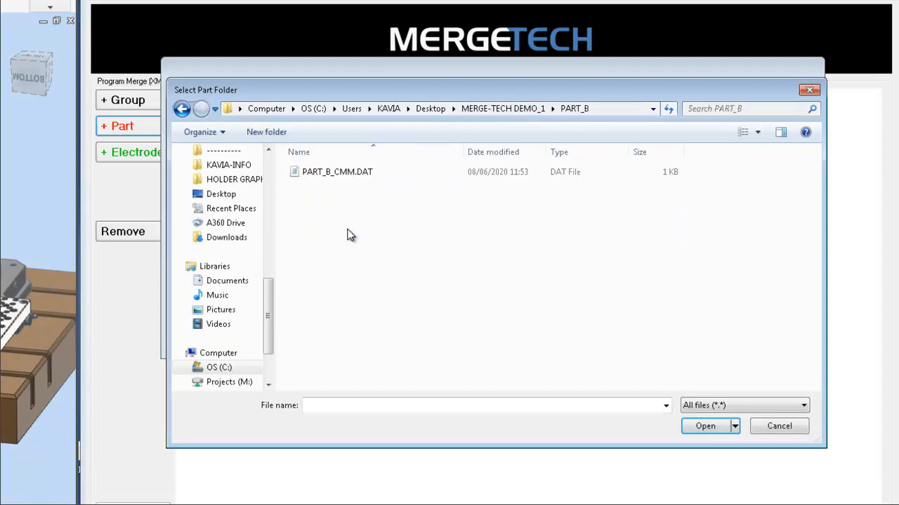
double_click(354, 176)
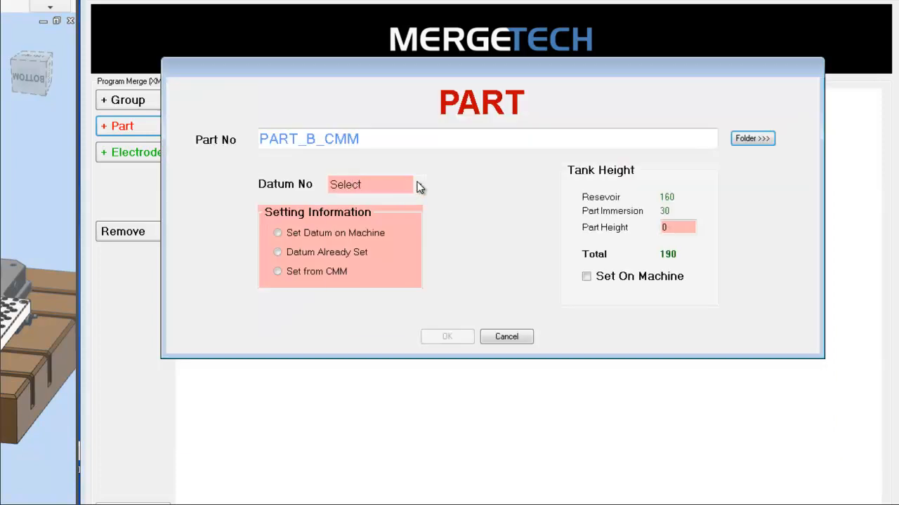
Set the new part's datum number to G56 and choose Set from CMM as its setting information.
click(416, 184)
click(356, 240)
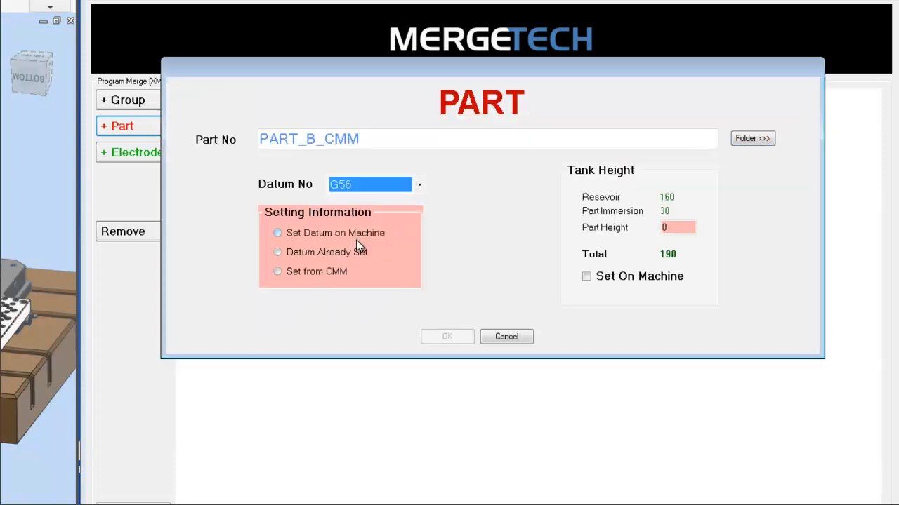
click(279, 273)
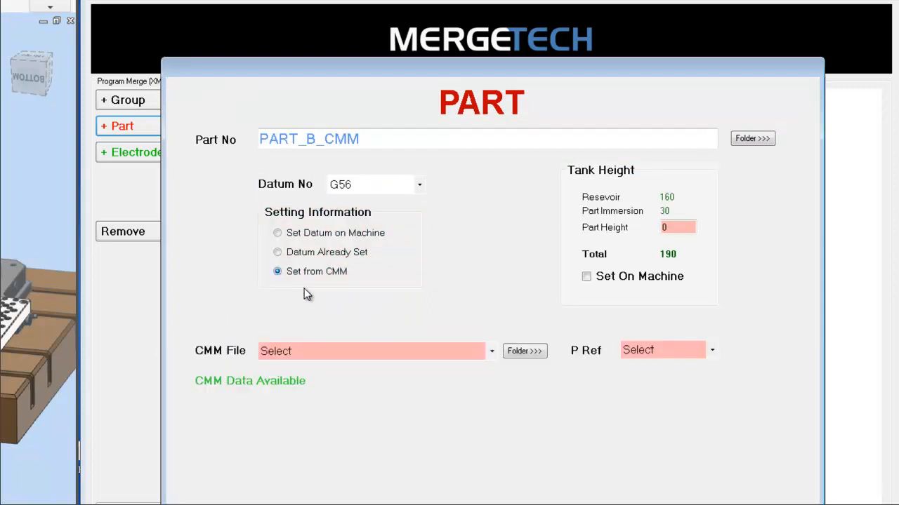
Select PART_B_CMM.DAT as the part's CMM file and set the part height to 100.
click(493, 355)
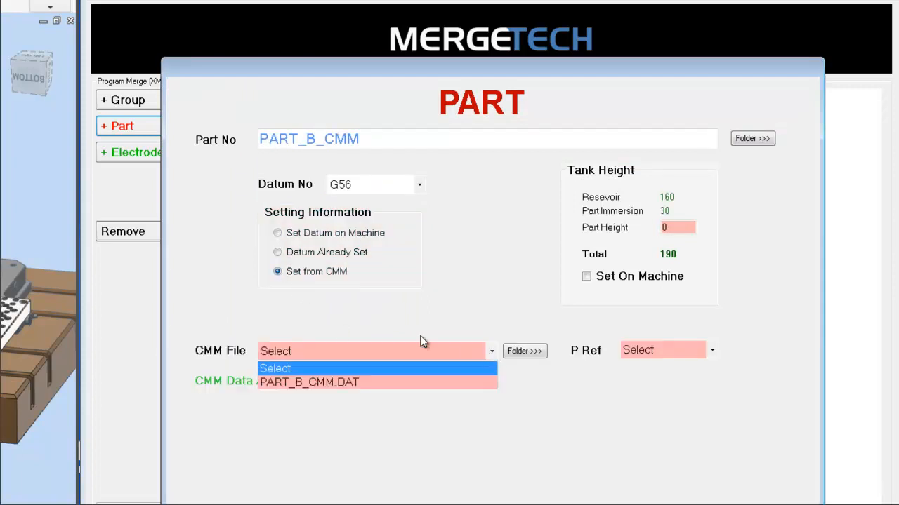
click(329, 380)
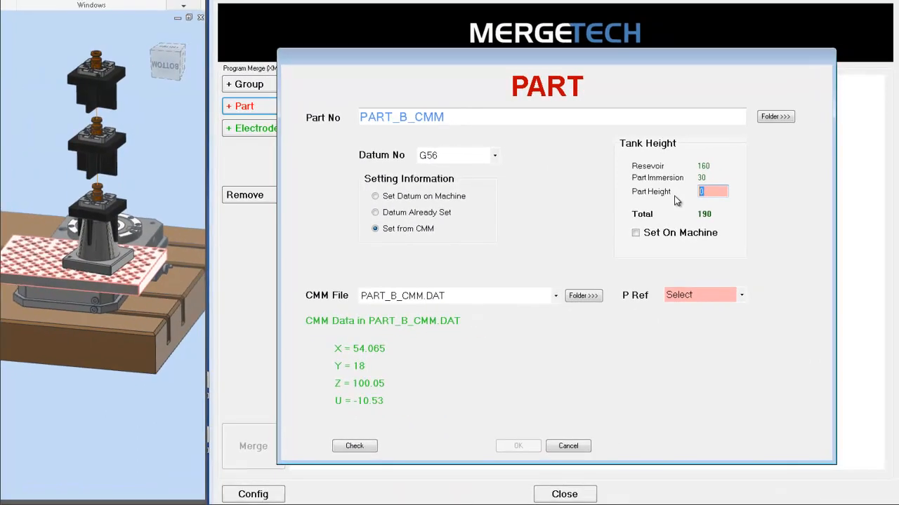
text(100)
Set the part's position reference to Pos 2 and confirm the part.
click(741, 295)
click(708, 335)
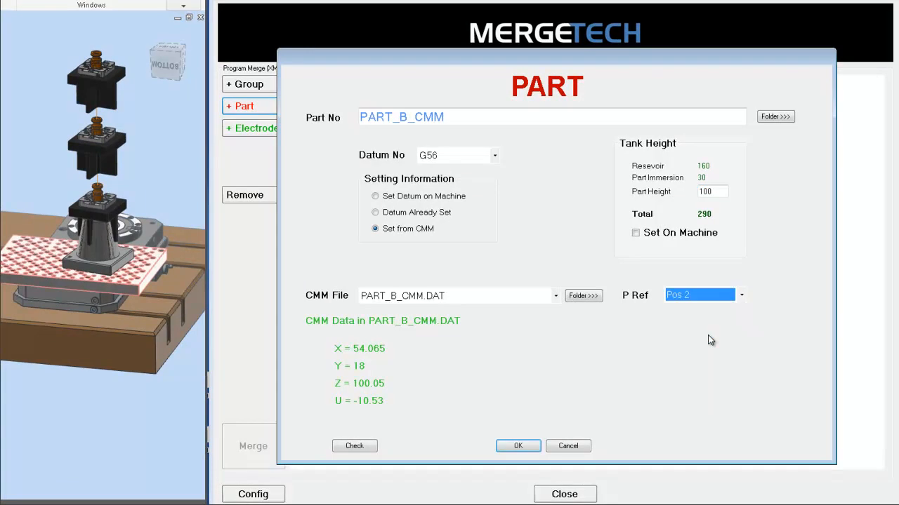
click(517, 445)
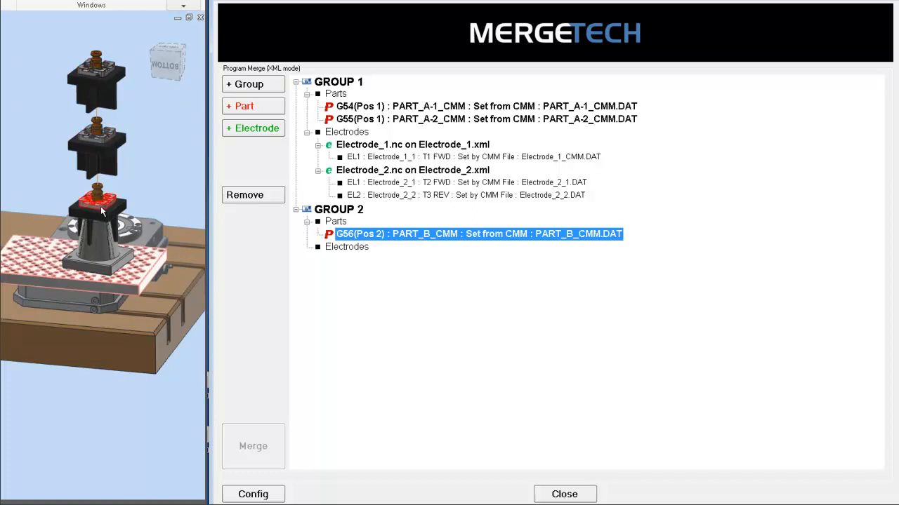
Add an electrode to Group 2 using Electrode_3.NC from the Electrode_3 folder as its NC file.
click(240, 130)
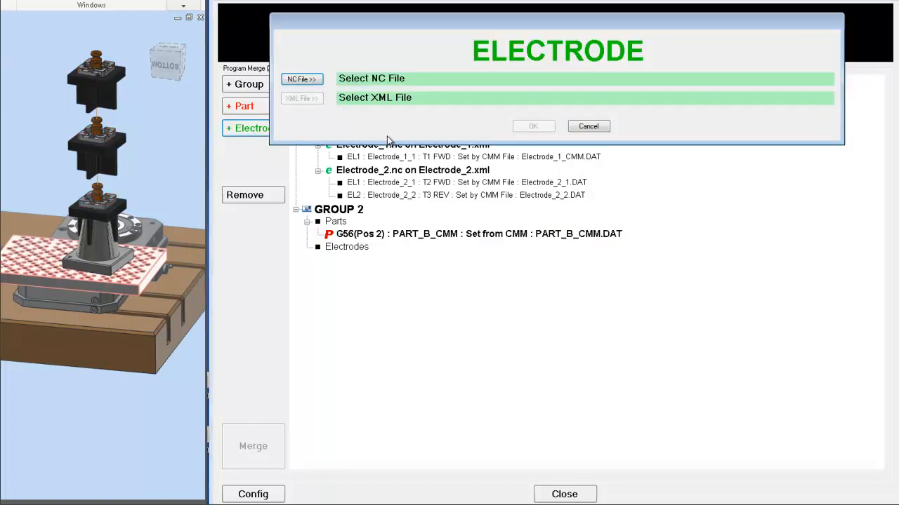
click(316, 80)
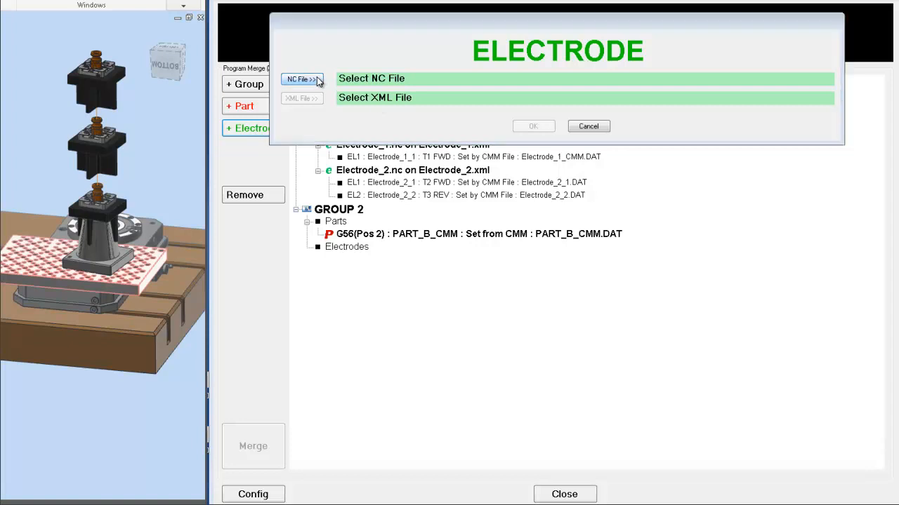
click(574, 58)
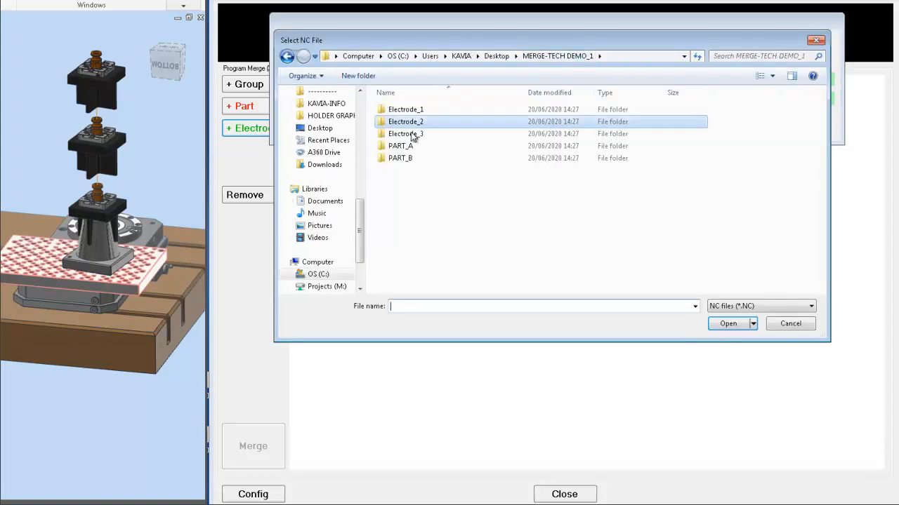
double_click(414, 134)
double_click(424, 112)
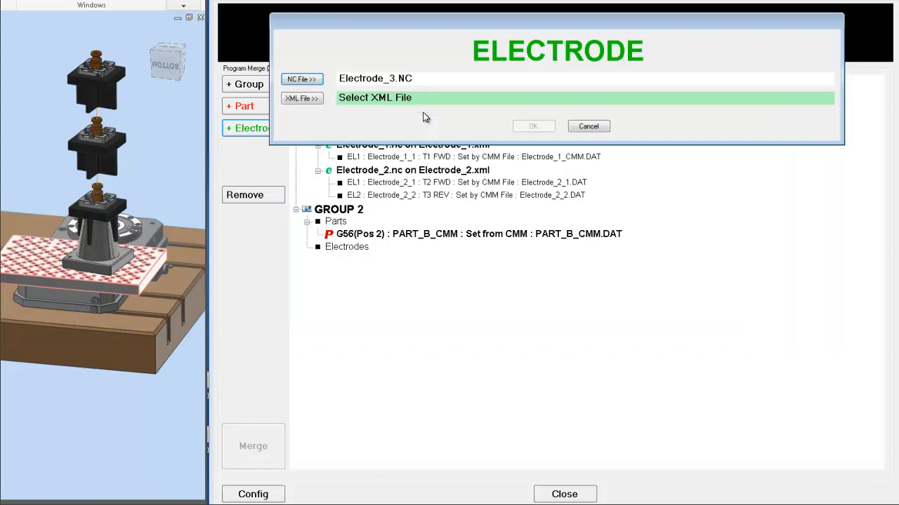
Load Electrode_3.xml as the electrode's XML file and choose its Electrode Set 1.
click(331, 101)
double_click(407, 112)
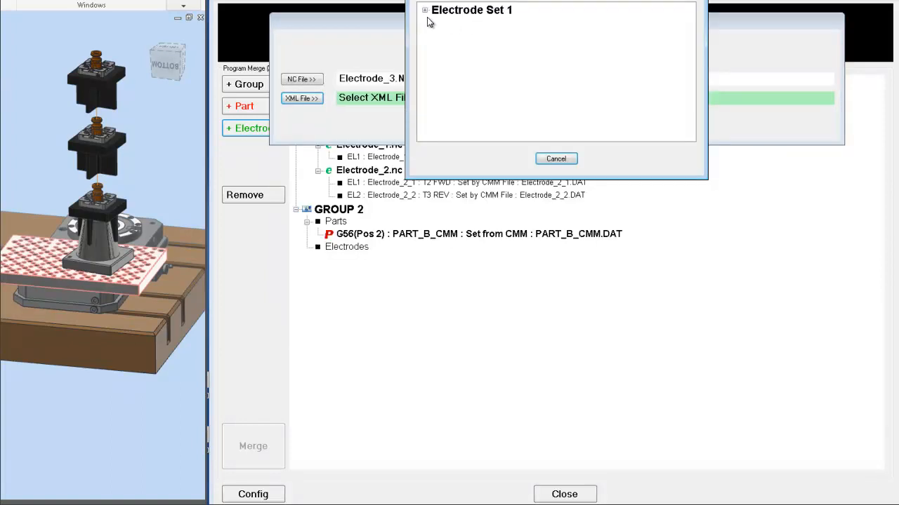
click(424, 10)
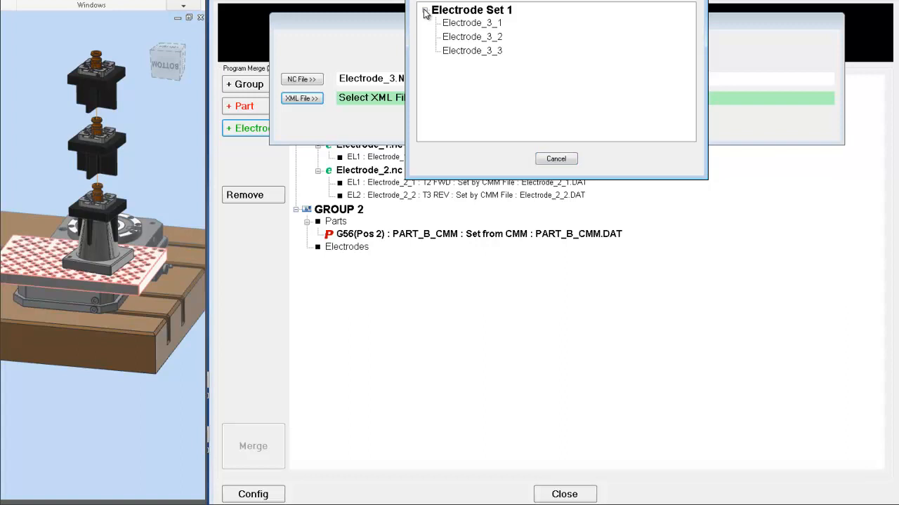
click(501, 26)
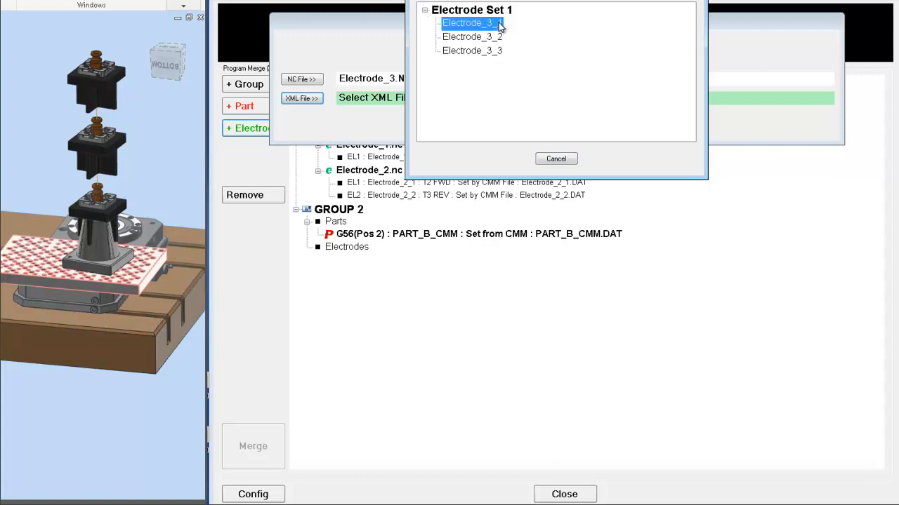
double_click(500, 24)
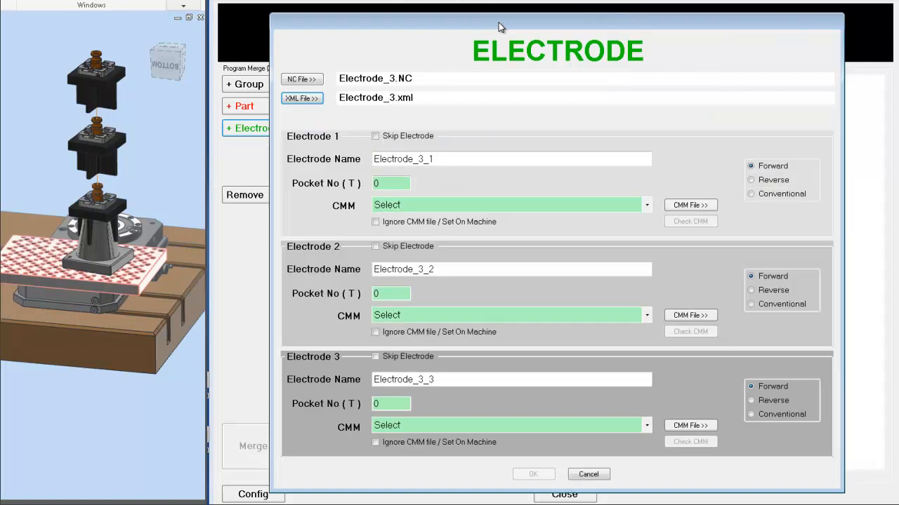
Set Electrode_3_1's pocket number to 4 and its CMM file to Electrode_3_1.DAT.
click(392, 184)
text(4)
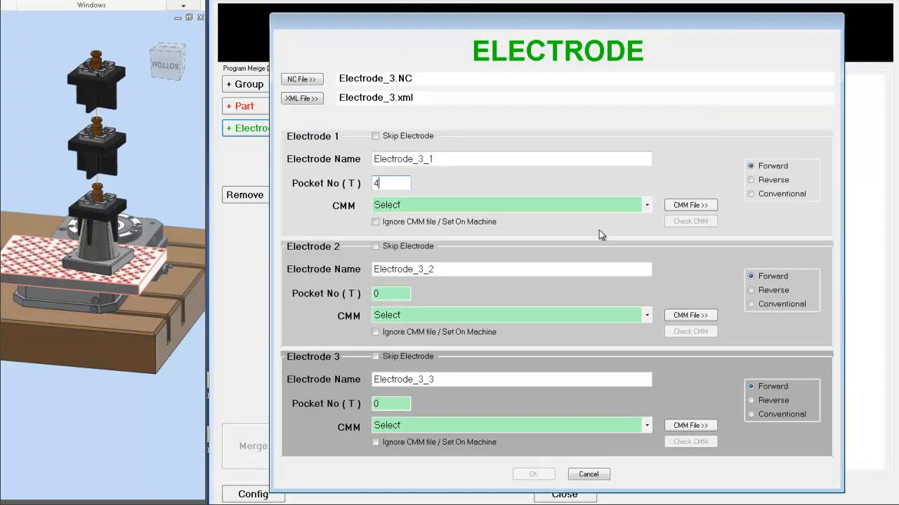
click(649, 208)
click(589, 231)
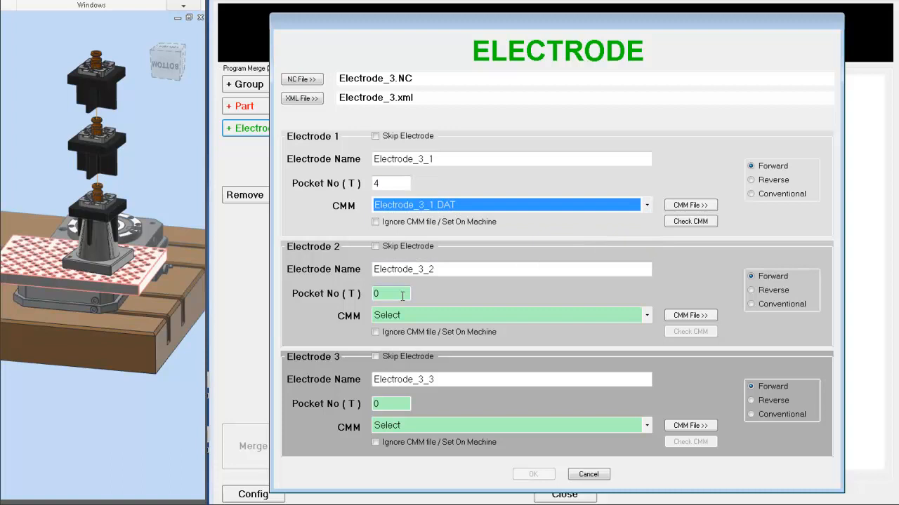
Set Electrode_3_2's pocket number to 5 and its CMM file to Electrode_3_2.DAT.
click(373, 298)
text(5)
click(647, 315)
click(528, 352)
Set Electrode_3_3's pocket number to 6 and its CMM file to Electrode_3_3.DAT.
click(373, 405)
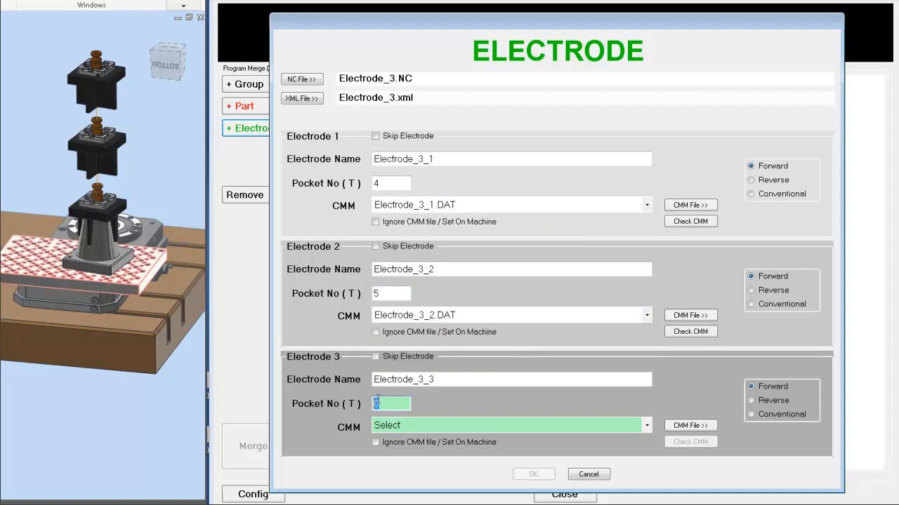
text(6)
click(646, 425)
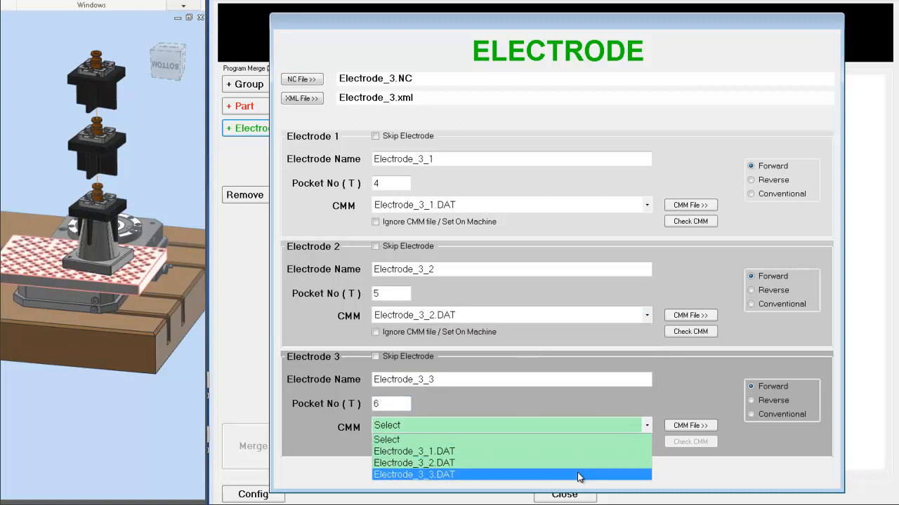
click(579, 472)
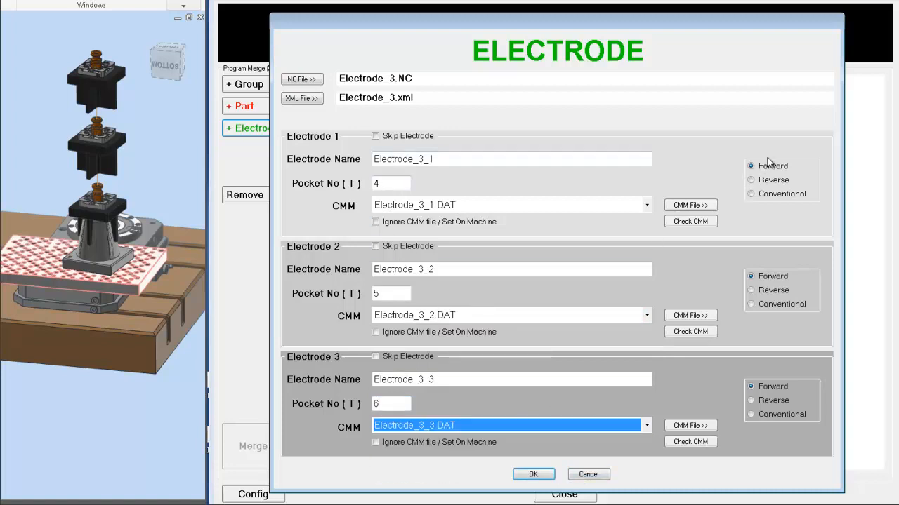
Set Electrode_3_2's direction to Reverse and confirm the electrode.
click(769, 292)
click(542, 476)
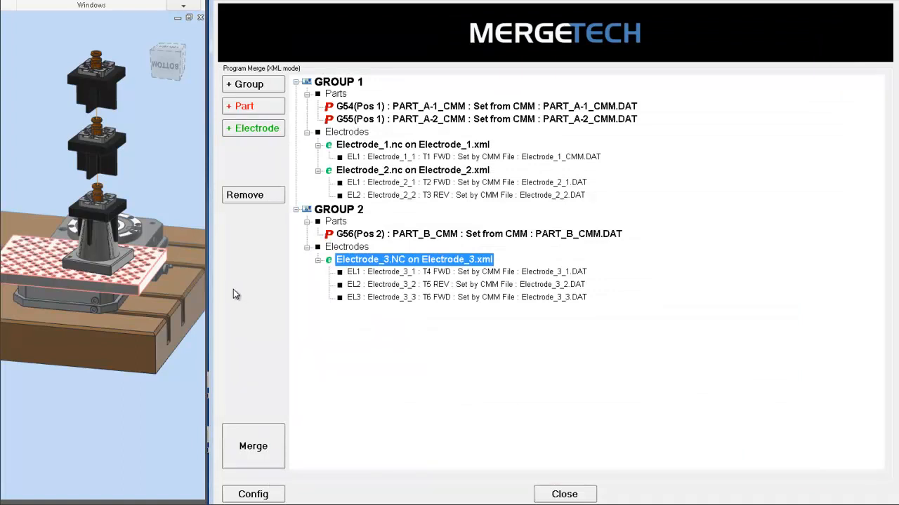
Run the merge, entering the operator's name when asked.
click(267, 449)
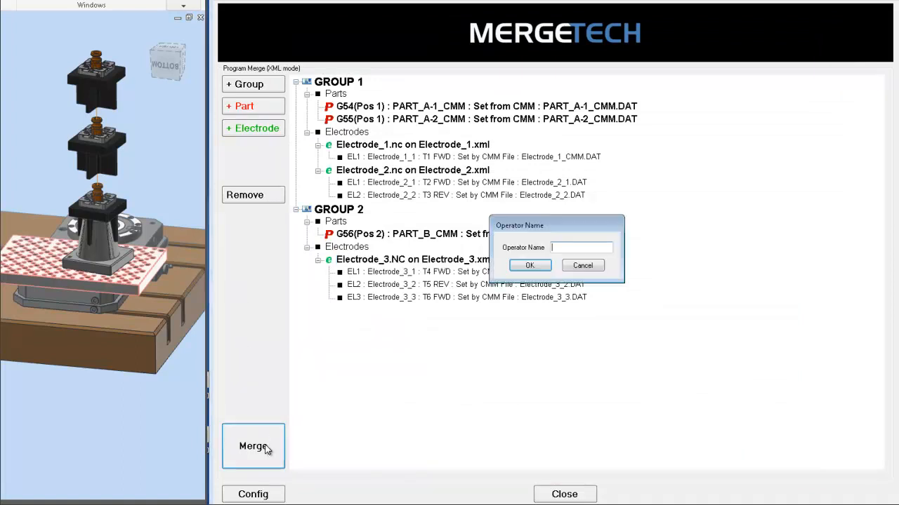
text(mc)
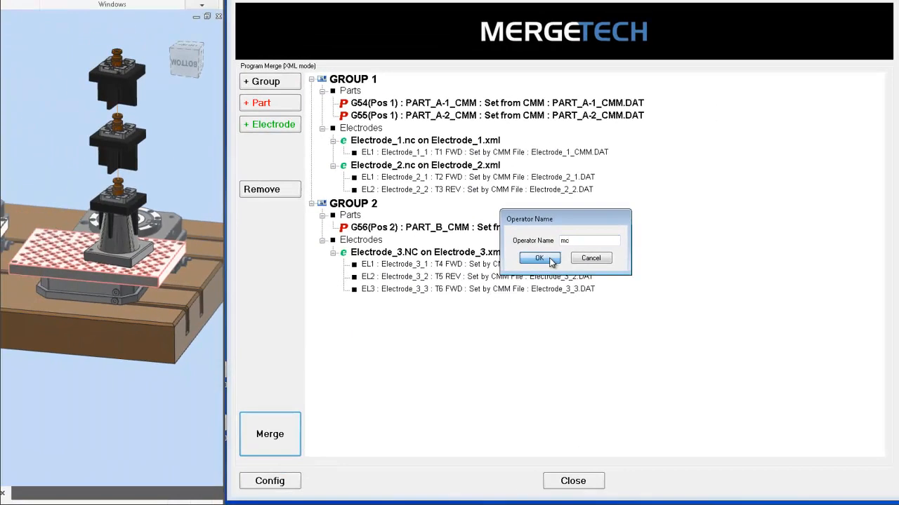
click(539, 258)
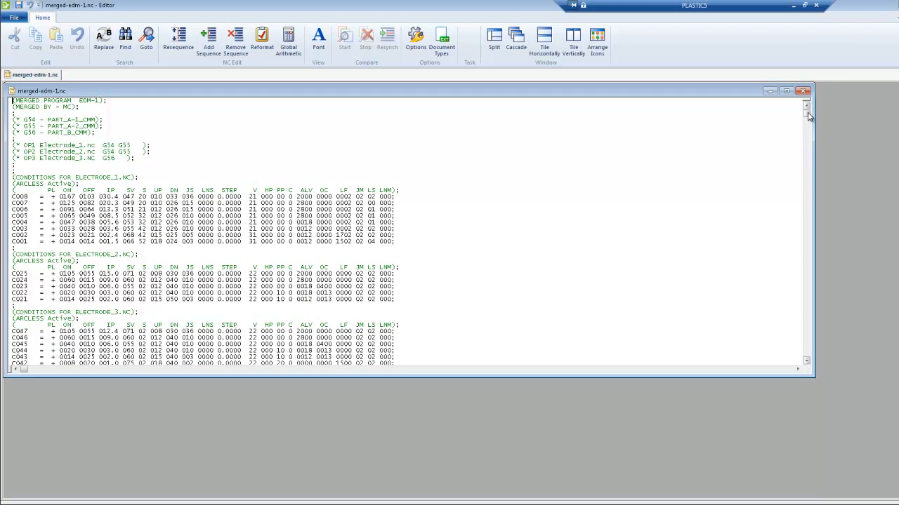
Review the merged NC program and open the merged-setting-1.rtf setting sheet from the EDM-1 folder.
drag(807, 116, 820, 327)
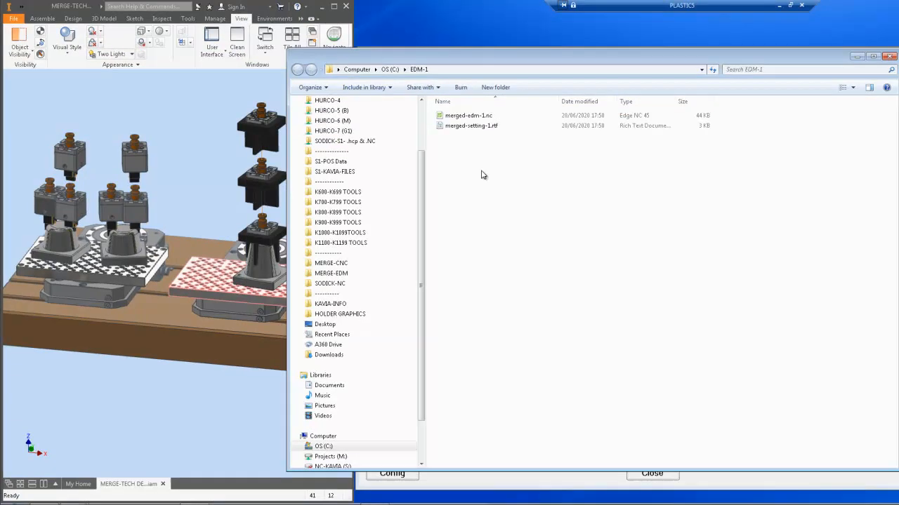
double_click(494, 126)
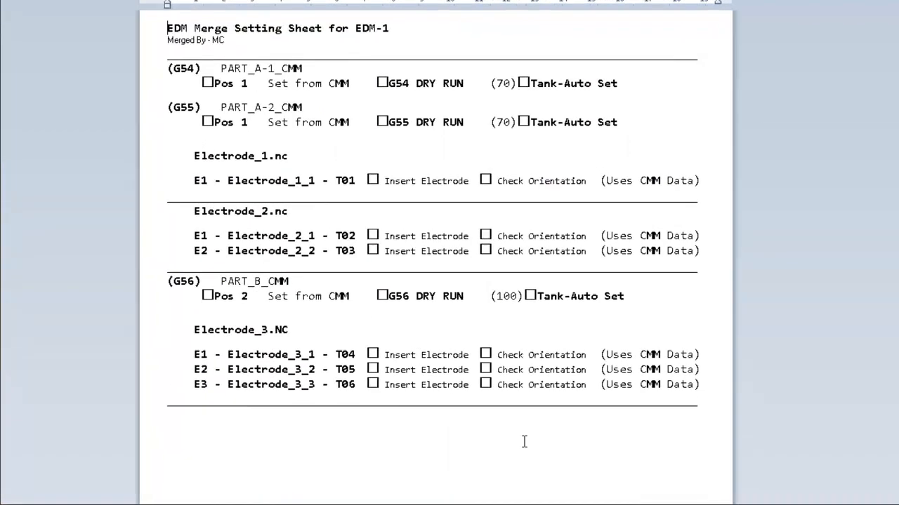